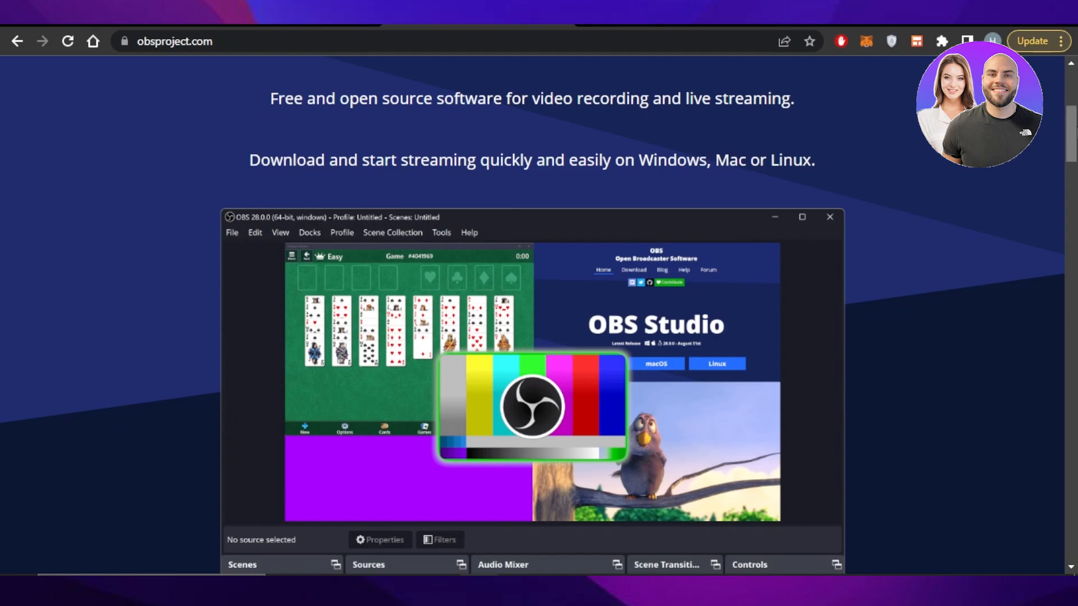
Step: Examine the OBS Studio homepage for its Windows, macOS and Linux downloads and the Latest Updates section
{"action": "scroll", "coordinate": [360, 273], "scroll_direction": "up", "scroll_amount": 6}
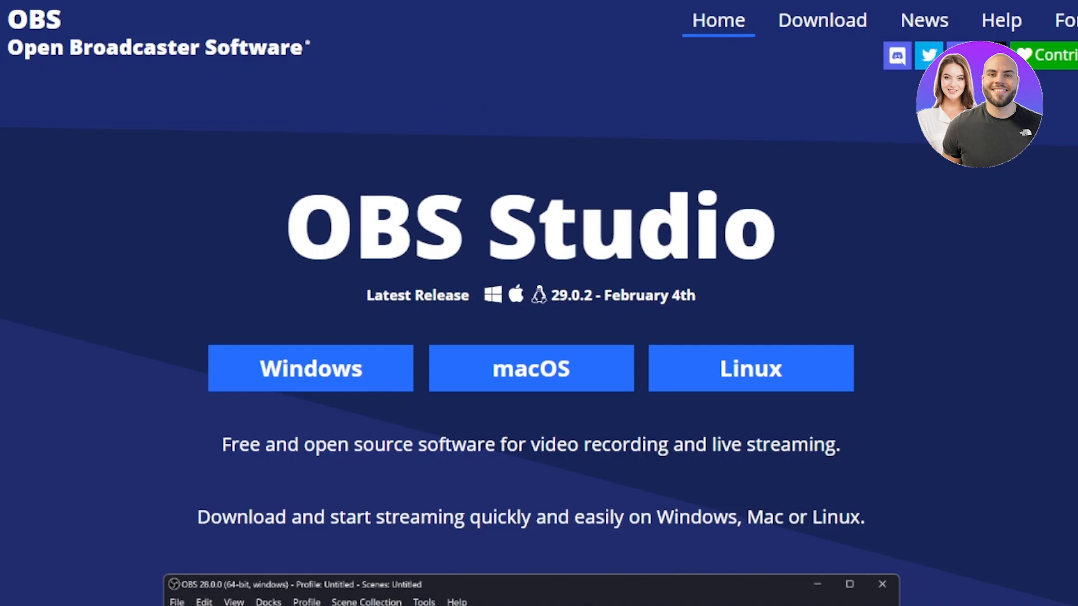
{"action": "scroll", "coordinate": [539, 304], "scroll_direction": "down", "scroll_amount": 2}
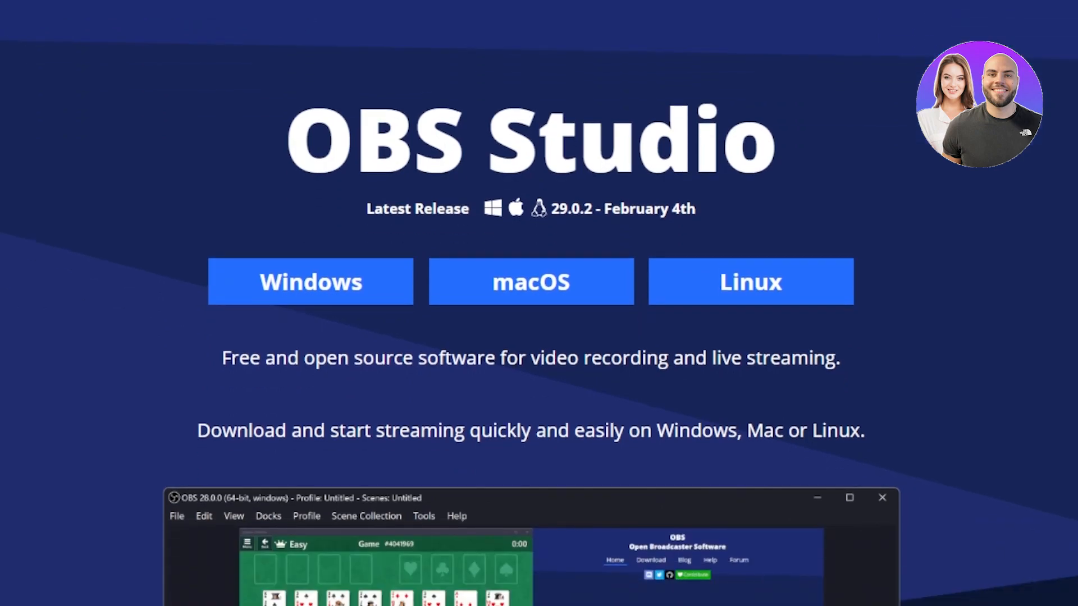
{"action": "scroll", "coordinate": [539, 303], "scroll_direction": "down", "scroll_amount": 1}
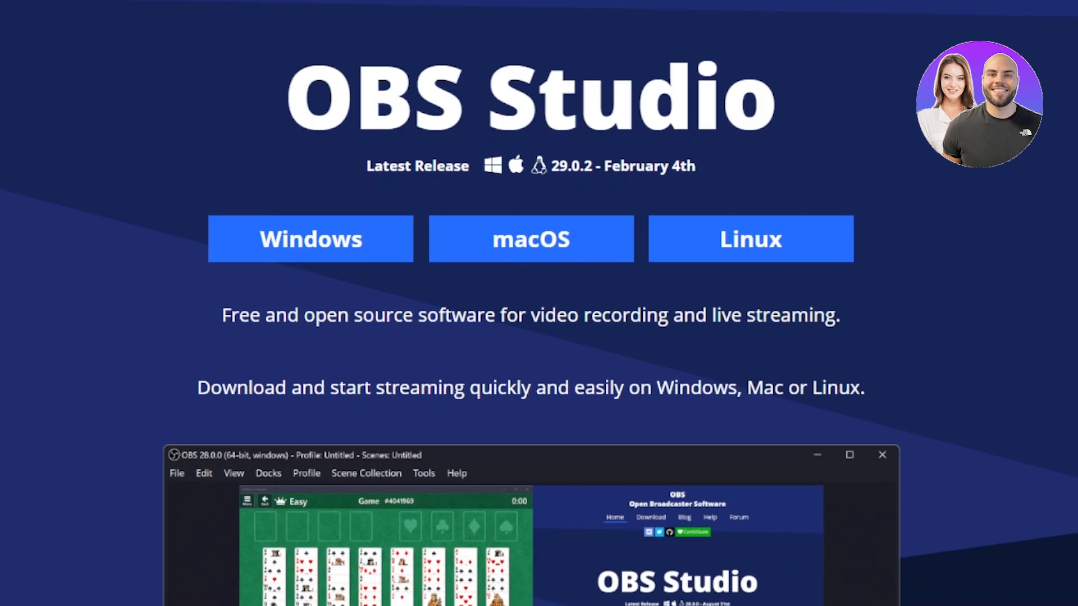
{"action": "scroll", "coordinate": [539, 303], "scroll_direction": "down", "scroll_amount": 1}
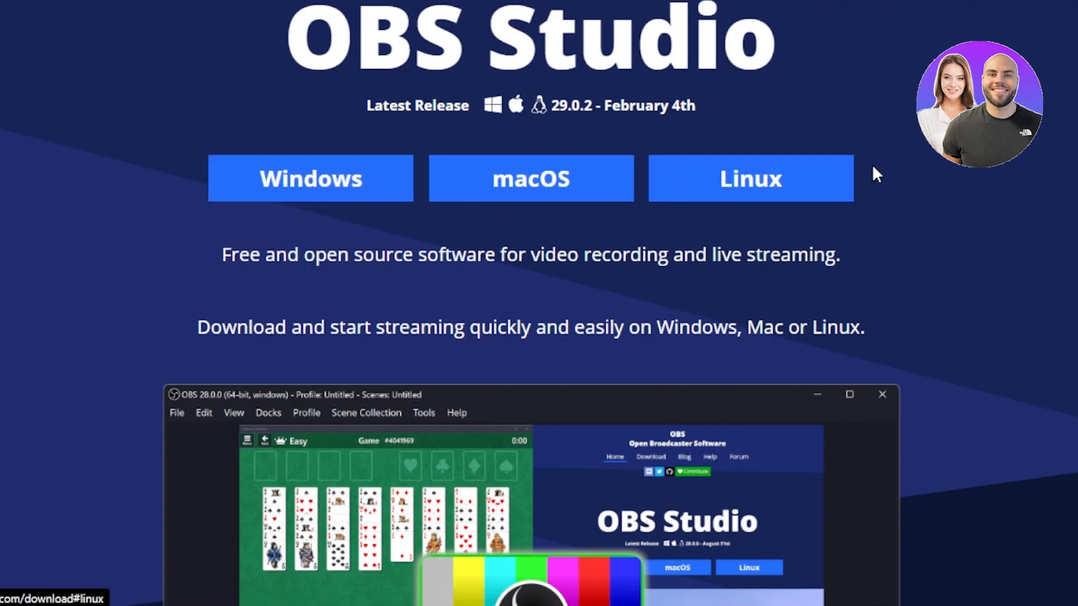
{"action": "left_click", "coordinate": [299, 191]}
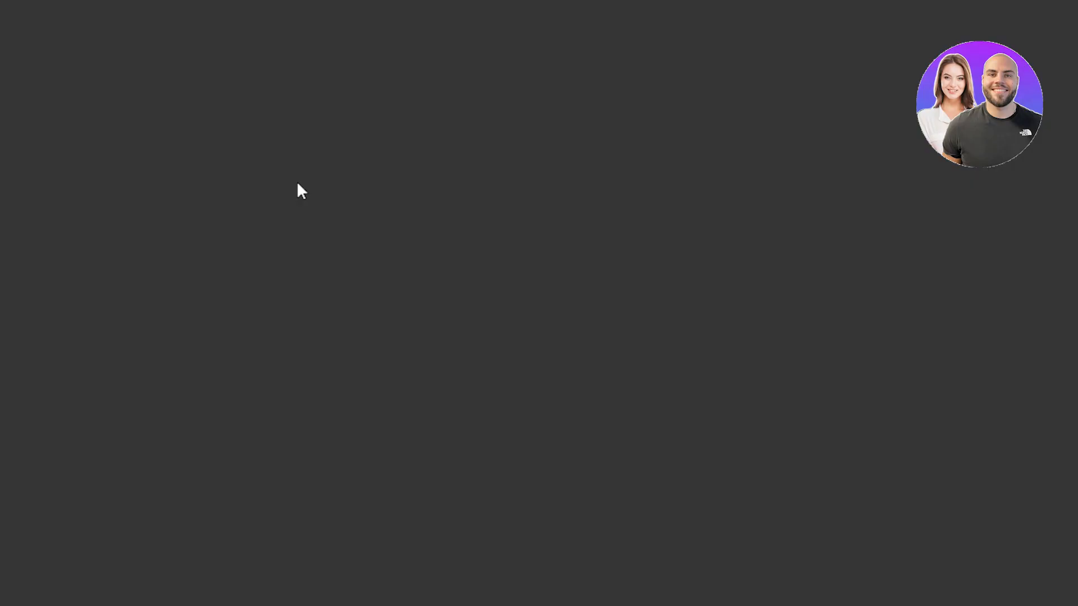
{"action": "scroll", "coordinate": [298, 191], "scroll_direction": "down", "scroll_amount": 10}
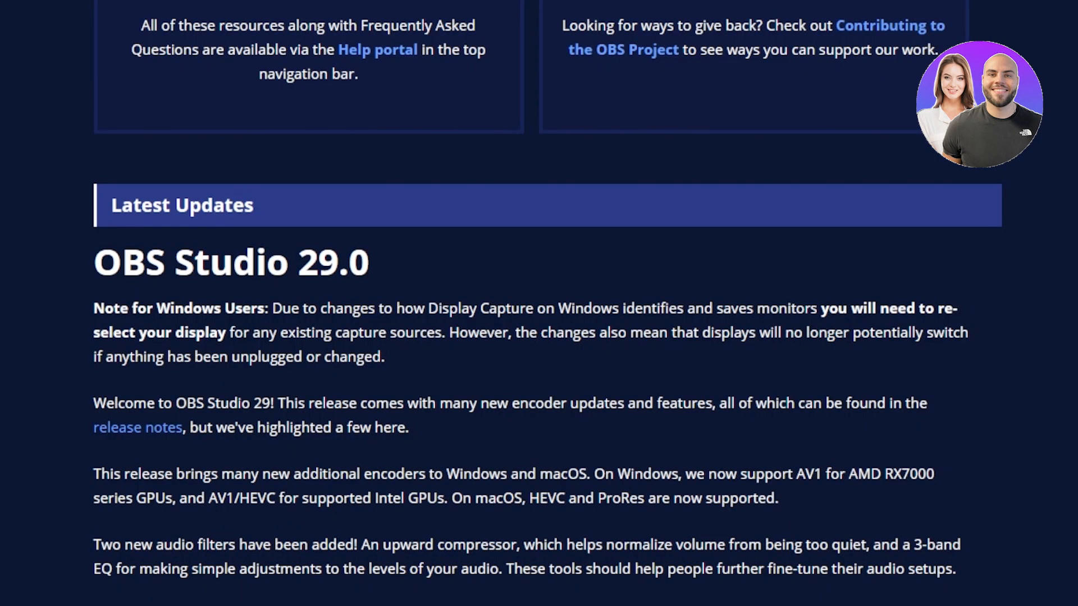
{"action": "scroll", "coordinate": [539, 303], "scroll_direction": "down", "scroll_amount": 5}
{"action": "scroll", "coordinate": [539, 303], "scroll_direction": "down", "scroll_amount": 2}
{"action": "scroll", "coordinate": [539, 303], "scroll_direction": "up", "scroll_amount": 10}
{"action": "scroll", "coordinate": [539, 303], "scroll_direction": "up", "scroll_amount": 8}
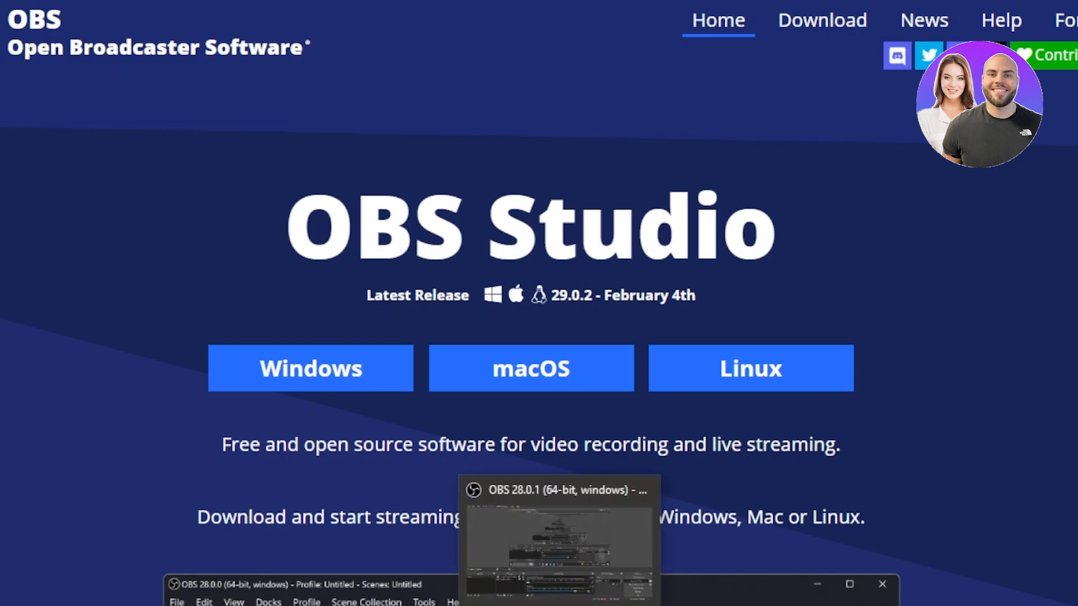
Step: Switch to OBS Studio and look over the display capture preview and the source types that can be added
{"action": "left_click", "coordinate": [562, 605]}
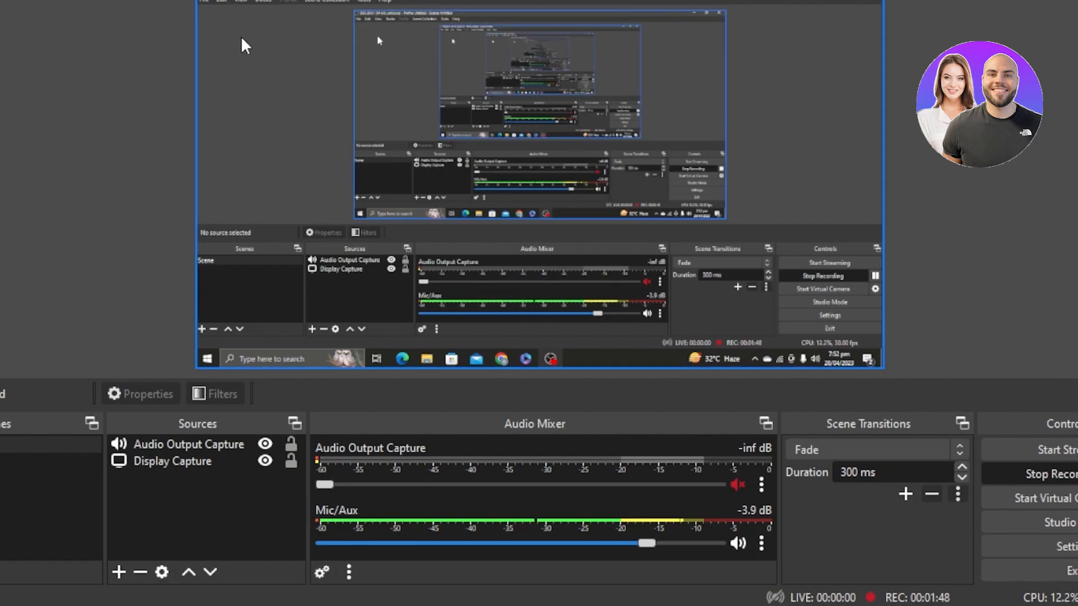
{"action": "left_click", "coordinate": [251, 60]}
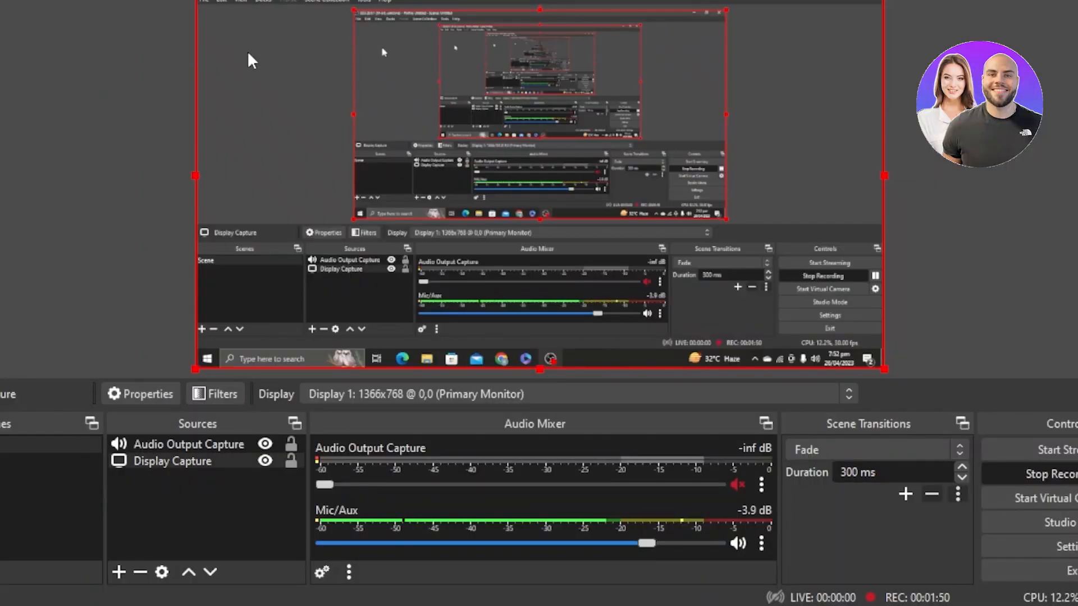
{"action": "left_click", "coordinate": [979, 169]}
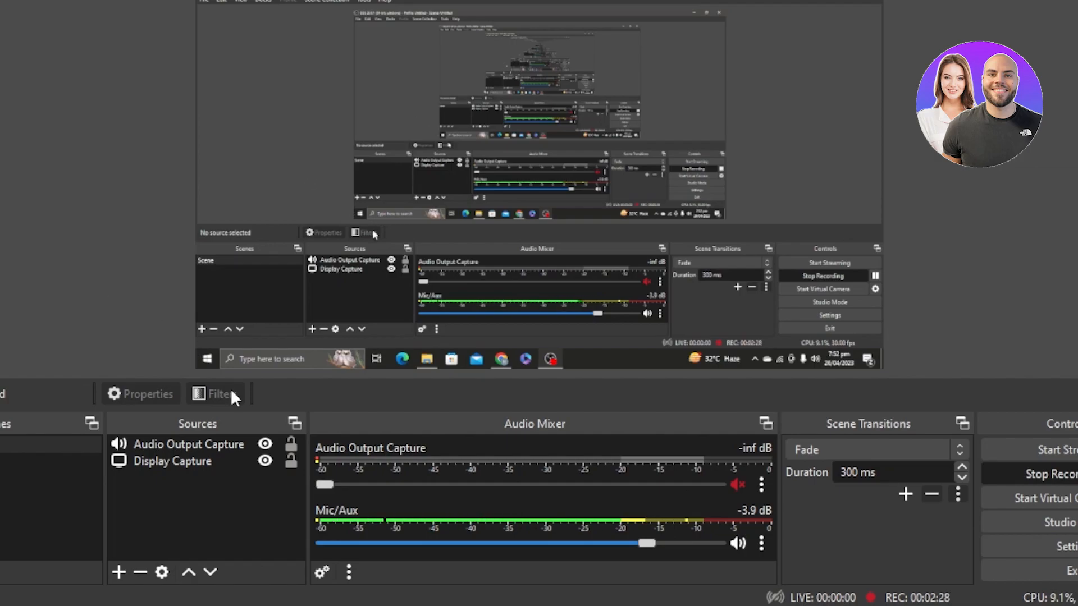
{"action": "left_click", "coordinate": [120, 571]}
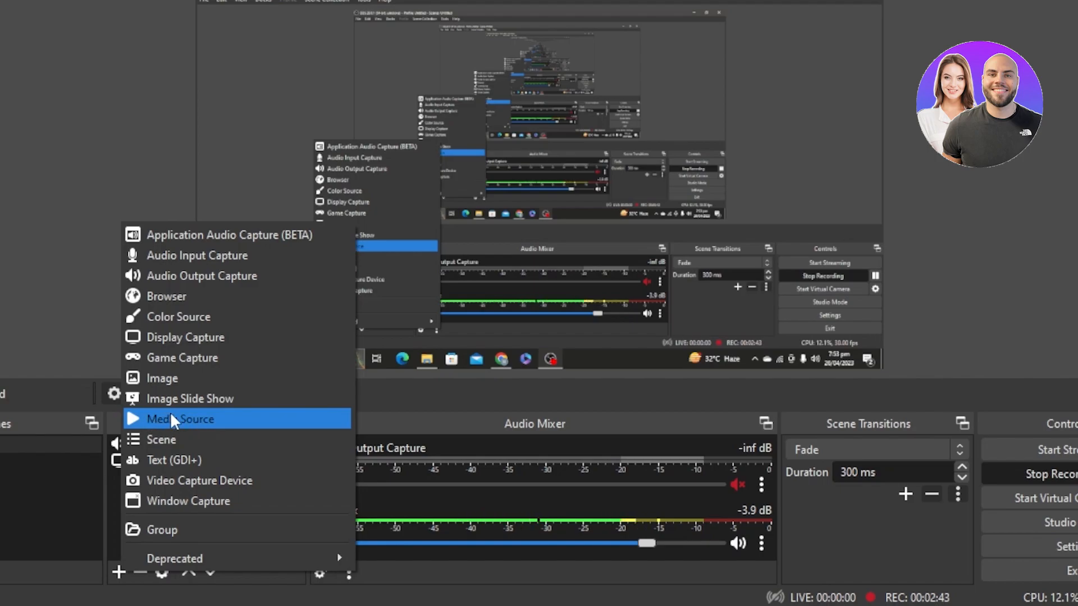
{"action": "left_click", "coordinate": [119, 136]}
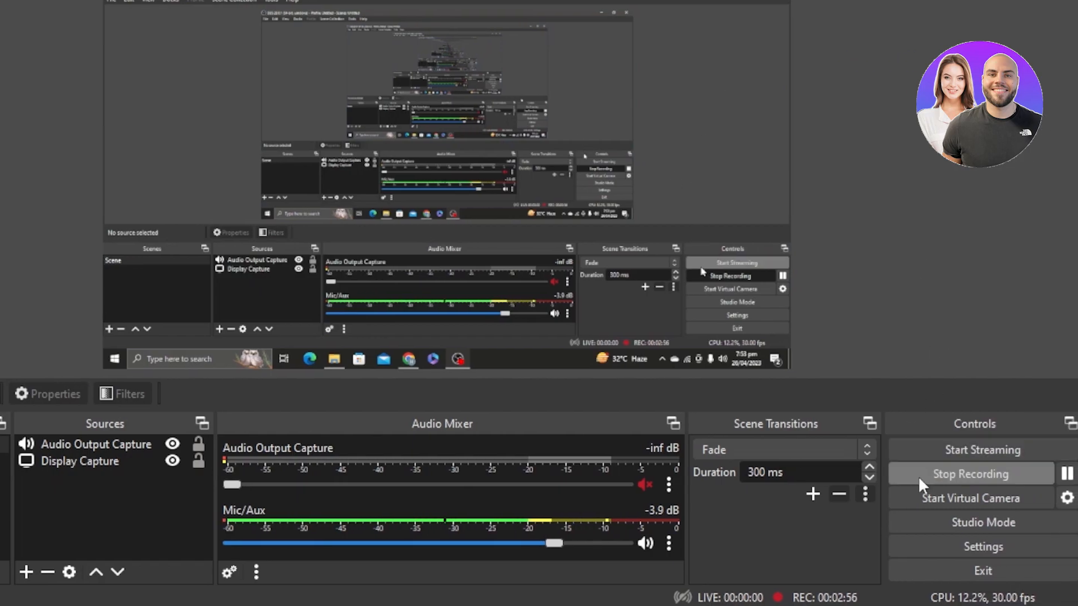
Step: Open the OBS settings and review the General options down to the Multiview section
{"action": "left_click", "coordinate": [951, 541]}
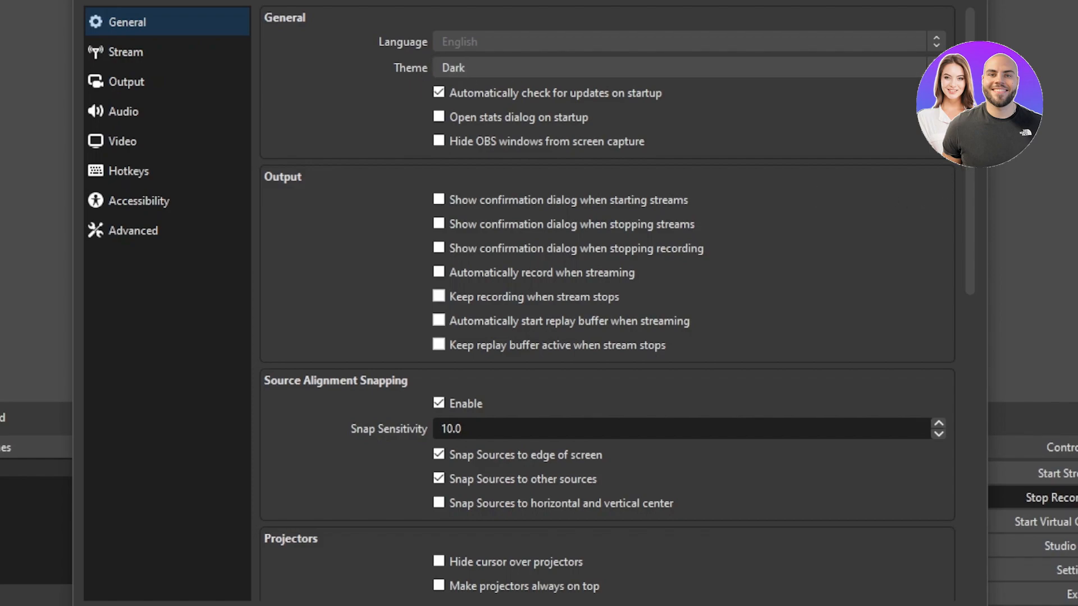
{"action": "left_click_drag", "start_coordinate": [971, 110], "coordinate": [962, 375]}
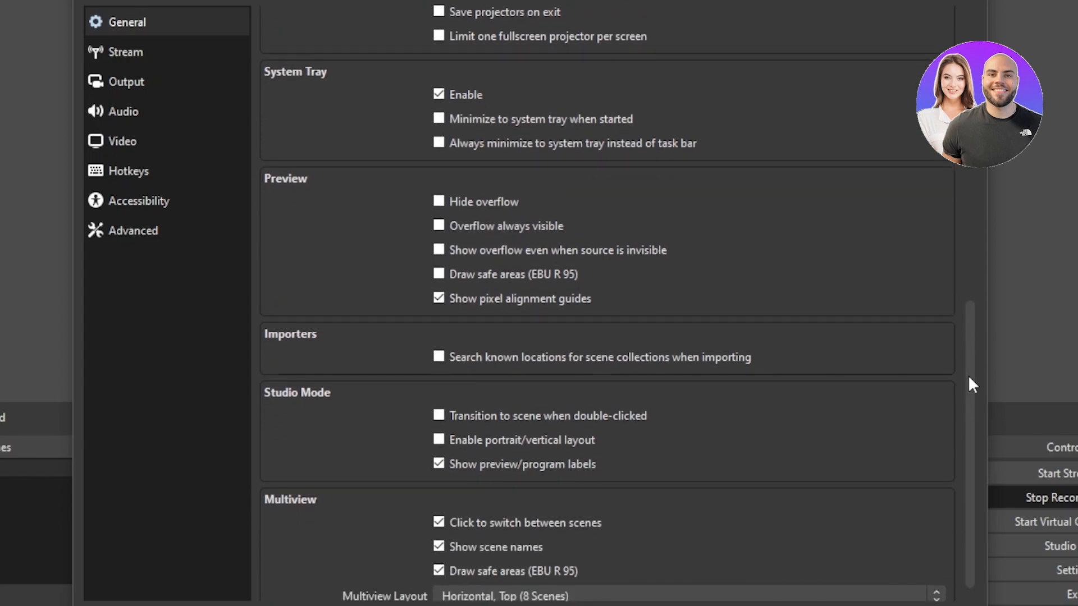
{"action": "left_click_drag", "start_coordinate": [969, 378], "coordinate": [969, 438]}
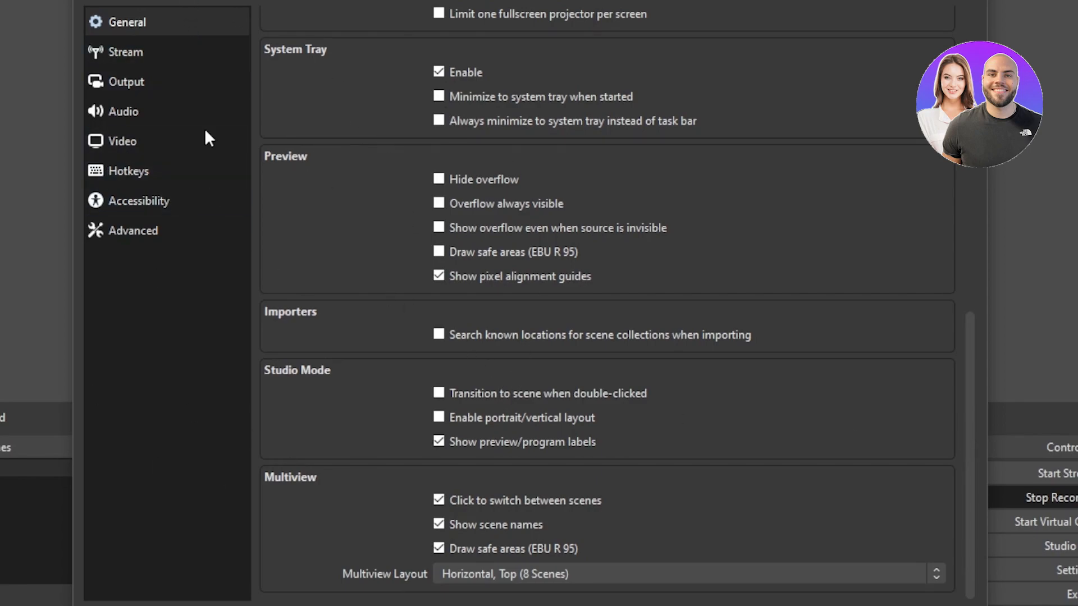
Step: Review the Stream settings and the list of streaming services on offer
{"action": "left_click", "coordinate": [145, 51]}
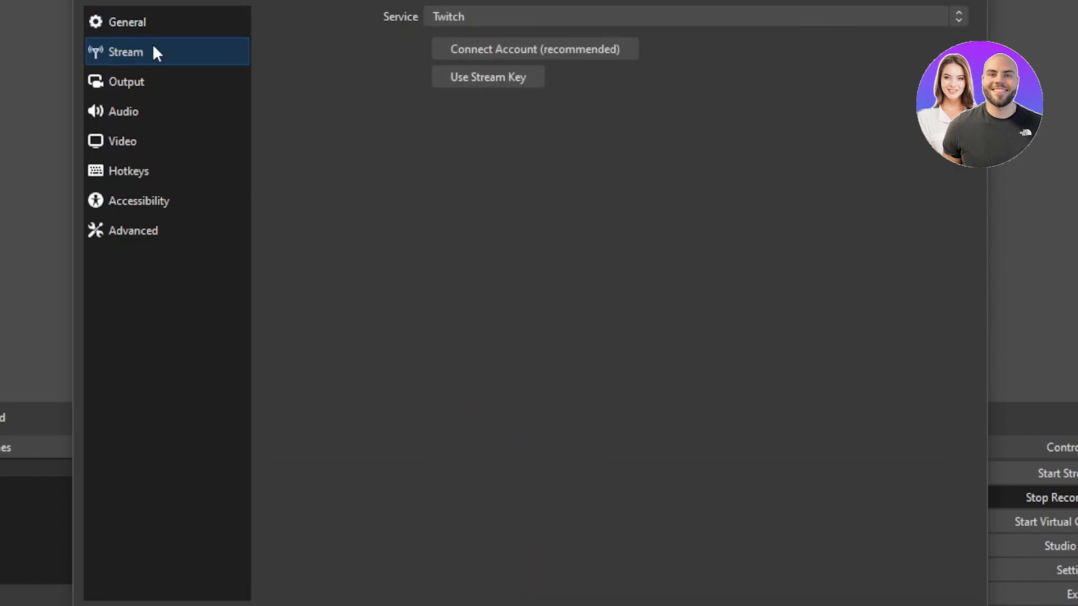
{"action": "left_click", "coordinate": [571, 17]}
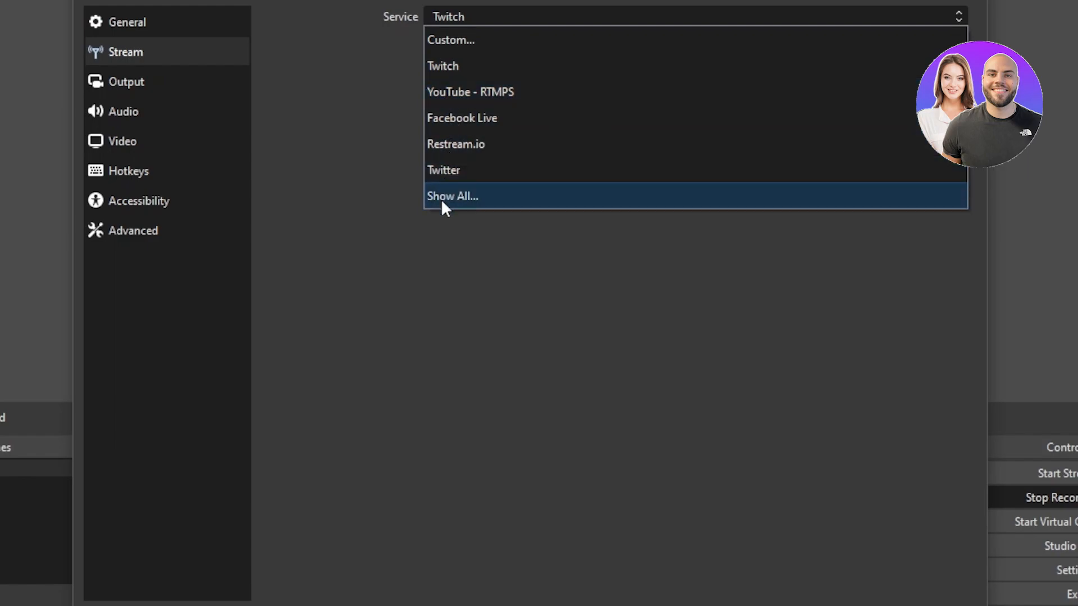
{"action": "left_click", "coordinate": [364, 205]}
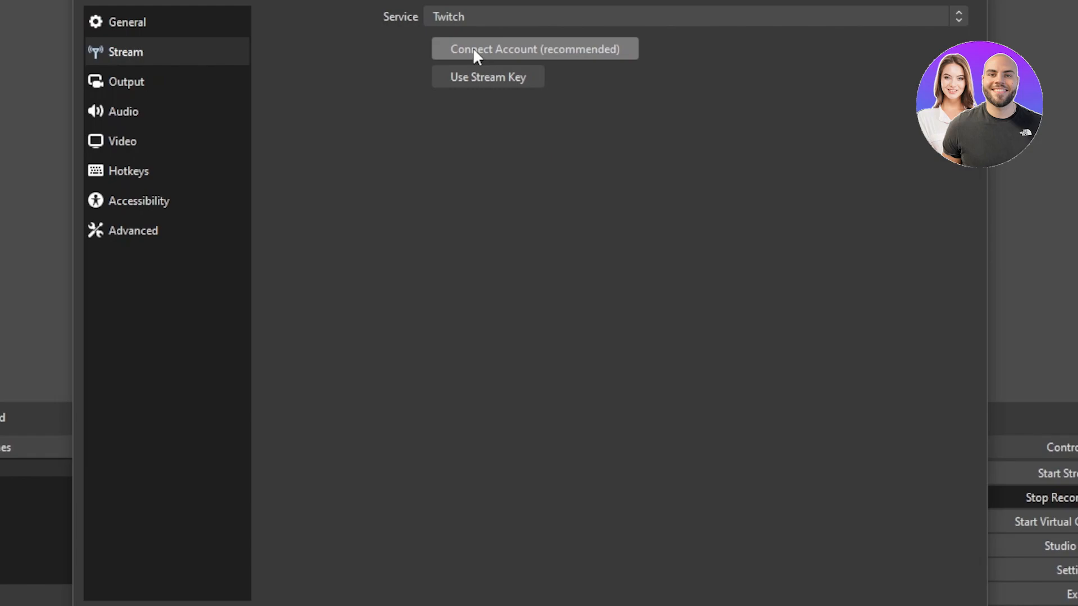
Step: Review the Output, Audio and Video settings of OBS
{"action": "left_click", "coordinate": [133, 85]}
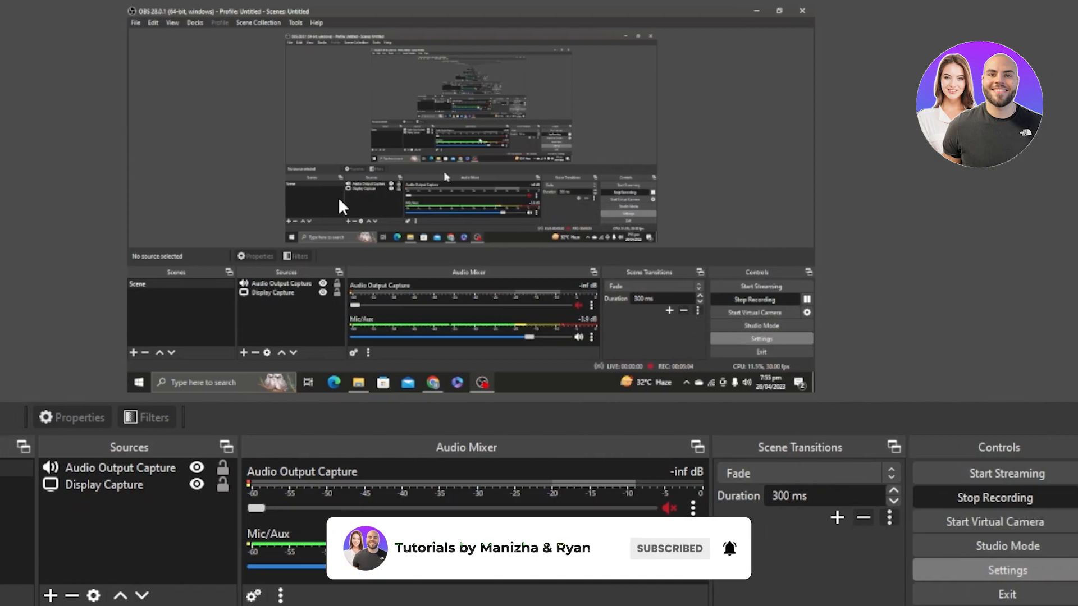
{"action": "left_click", "coordinate": [1069, 570]}
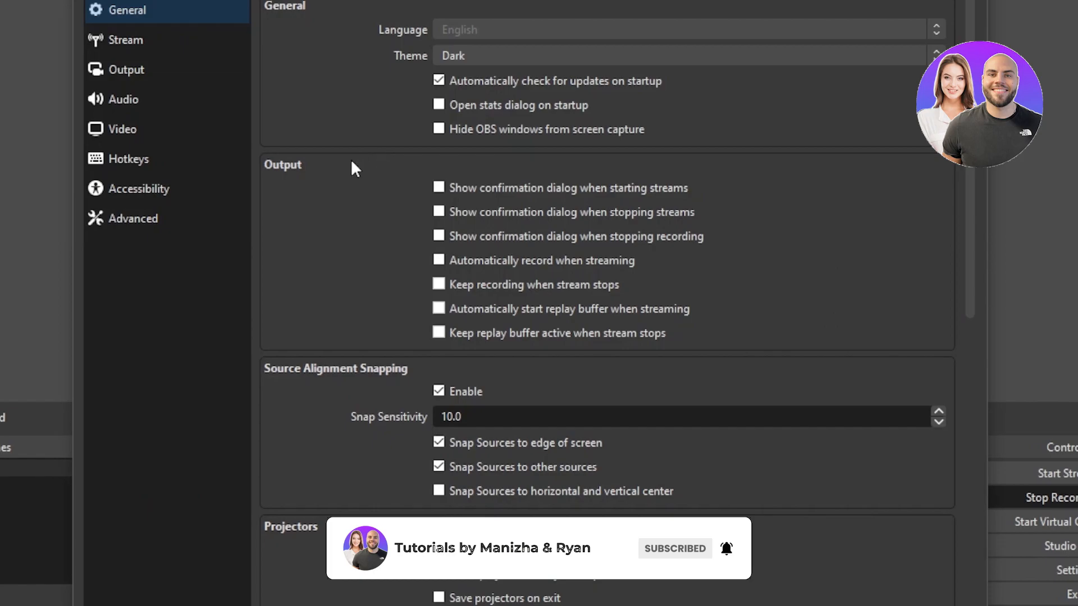
{"action": "left_click", "coordinate": [125, 72]}
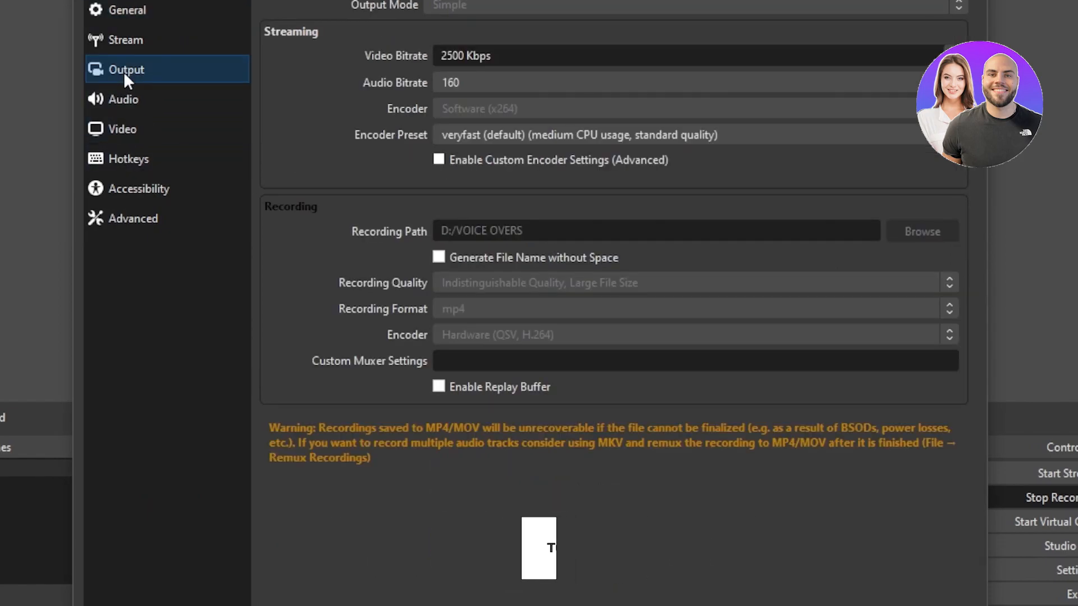
{"action": "left_click", "coordinate": [130, 104]}
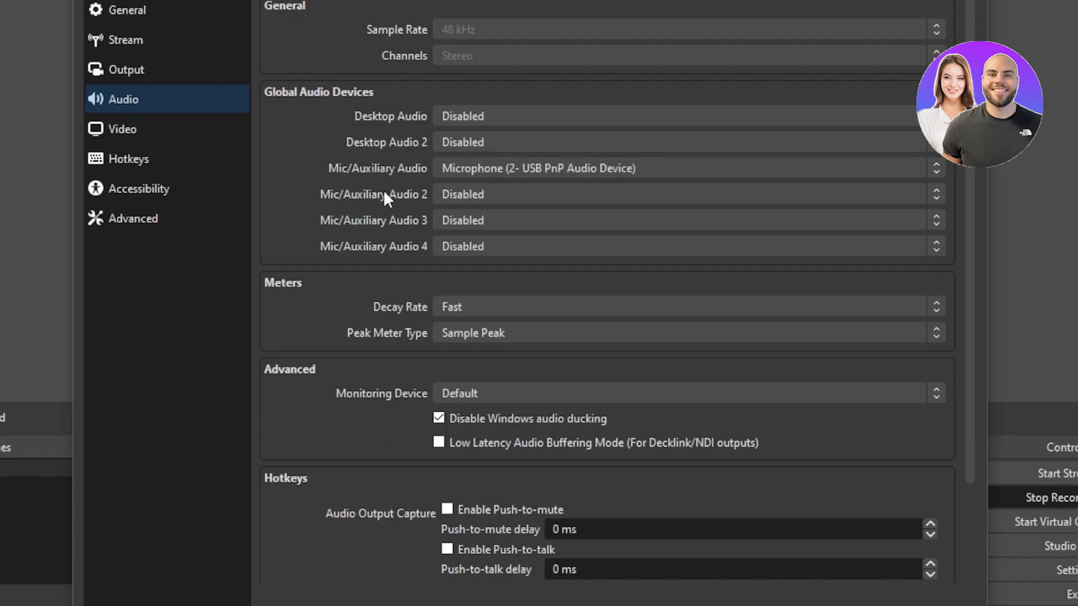
{"action": "left_click", "coordinate": [191, 134]}
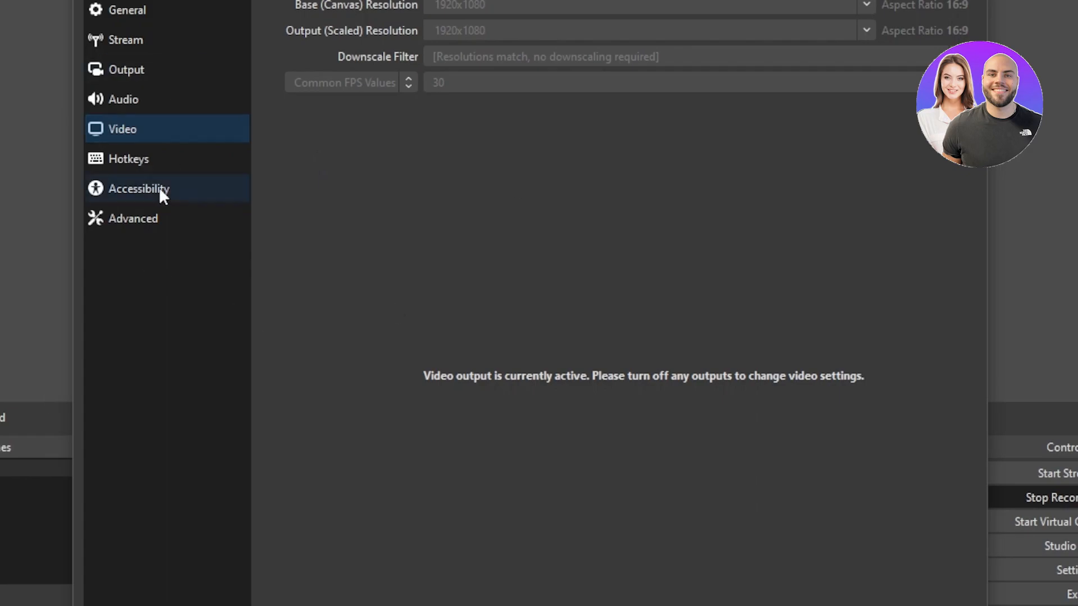
Step: Look through the Hotkeys settings, including the recording, preview and scene actions
{"action": "left_click", "coordinate": [164, 160]}
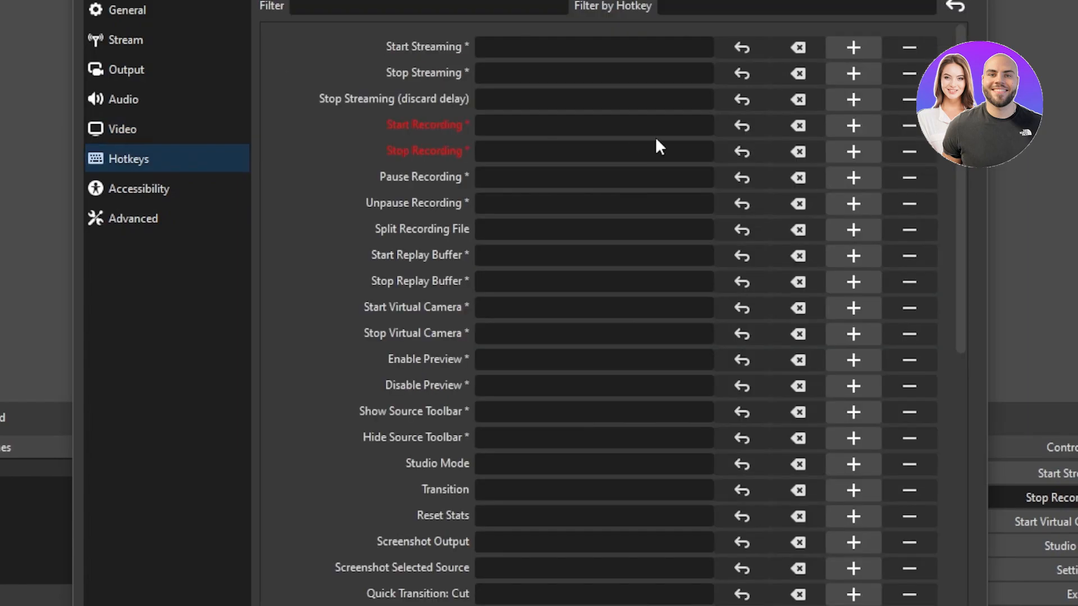
{"action": "scroll", "coordinate": [595, 314], "scroll_direction": "down", "scroll_amount": 8}
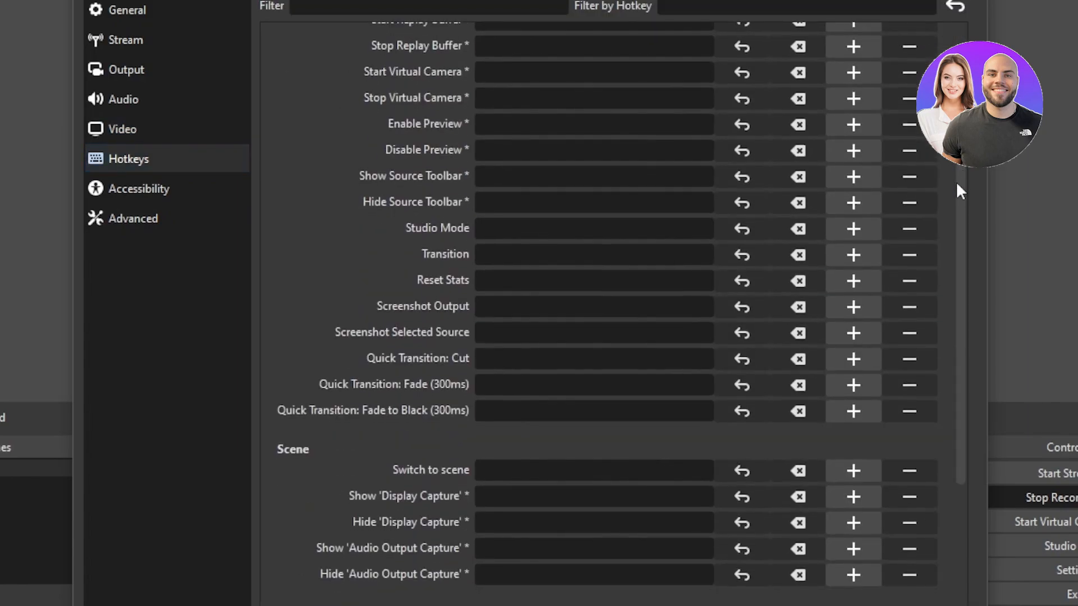
{"action": "scroll", "coordinate": [595, 314], "scroll_direction": "up", "scroll_amount": 7}
{"action": "scroll", "coordinate": [950, 37], "scroll_direction": "up", "scroll_amount": 2}
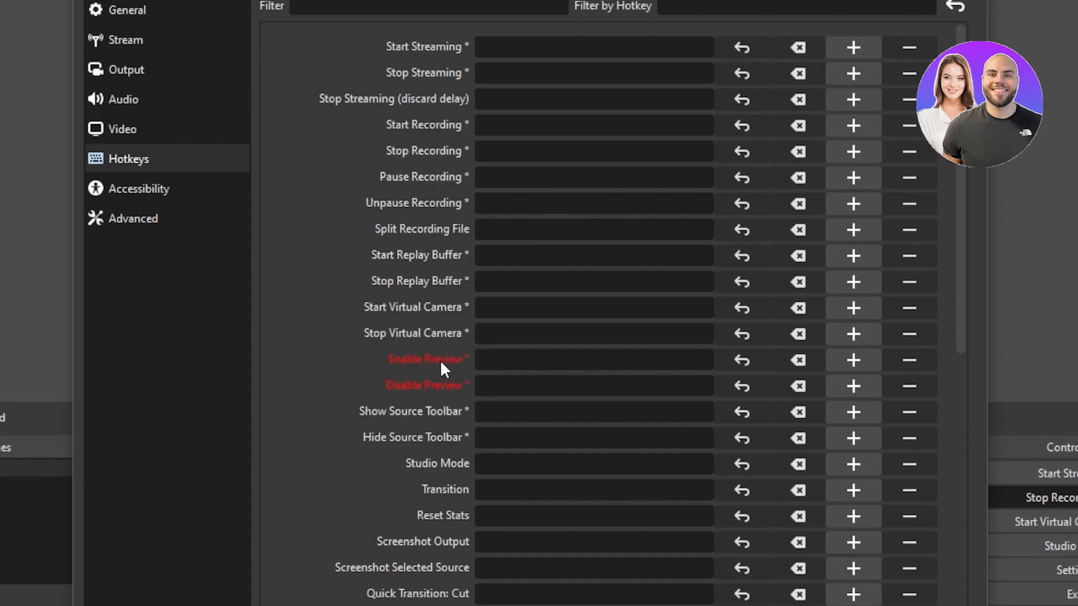
{"action": "mouse_move", "coordinate": [440, 359]}
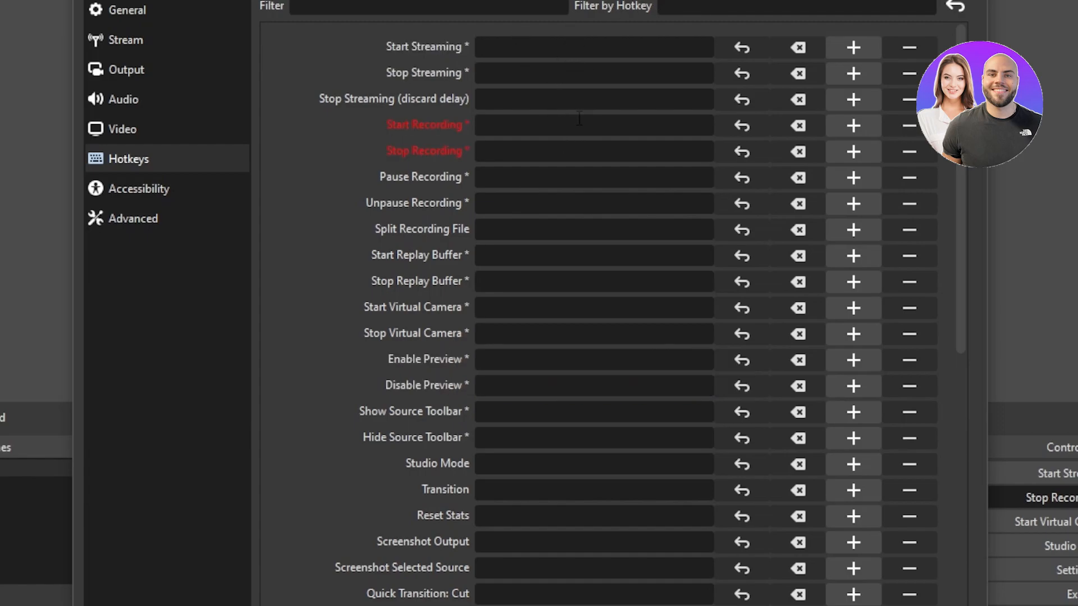
Step: Review the Accessibility colours and the Advanced settings, and close the settings window
{"action": "left_click", "coordinate": [187, 194]}
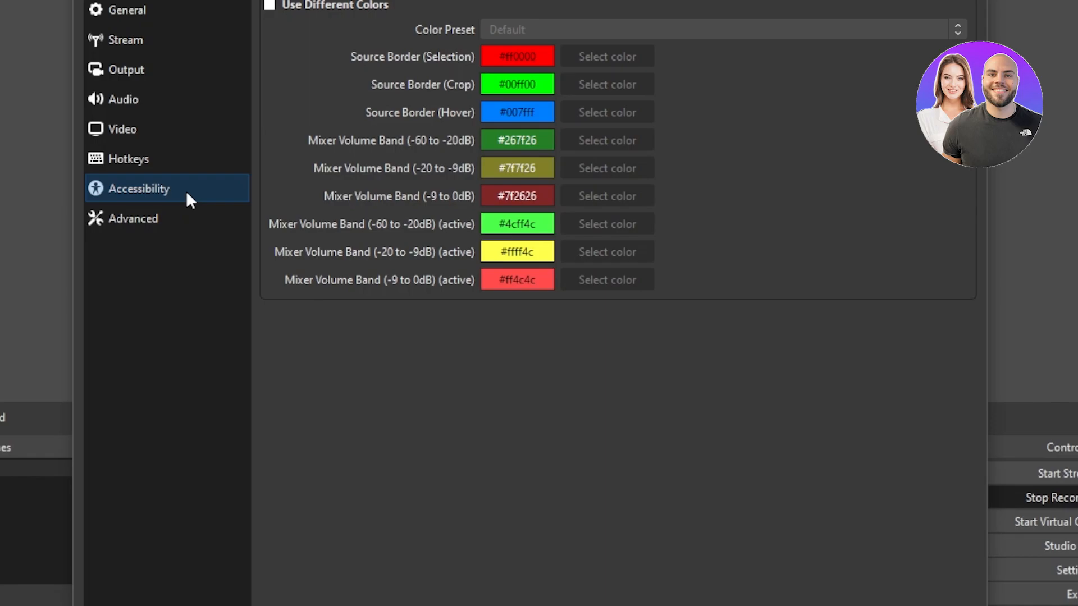
{"action": "left_click", "coordinate": [152, 219]}
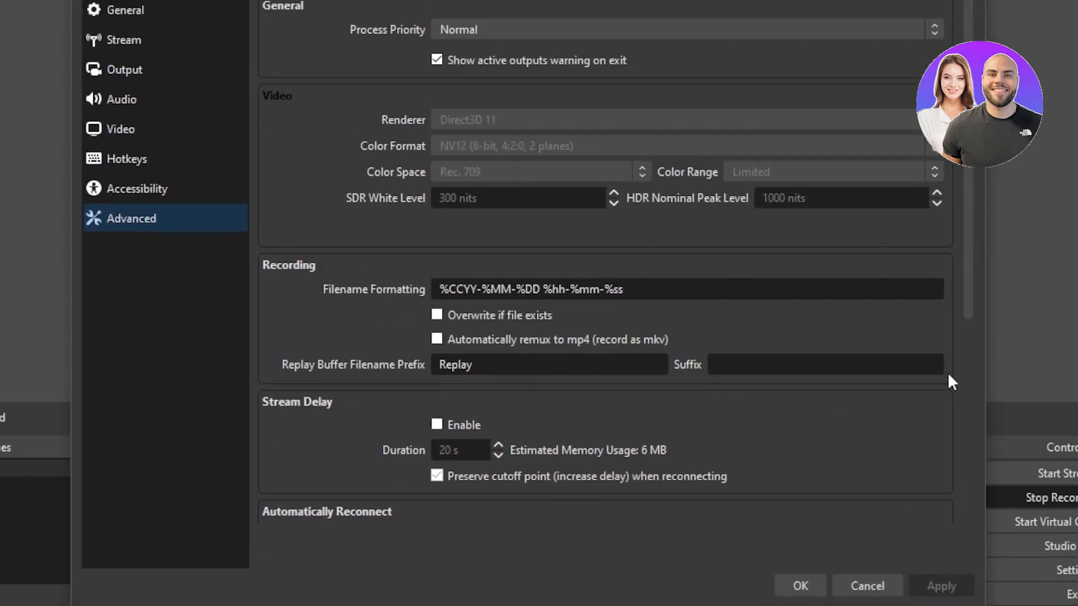
{"action": "left_click", "coordinate": [970, 1]}
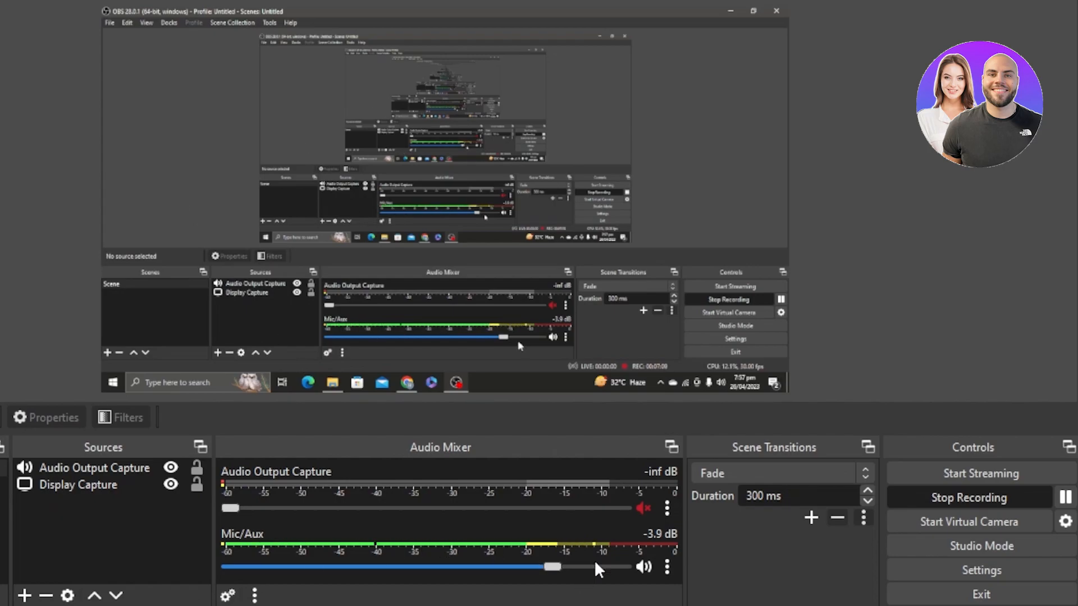
Step: Open the filters of the Mic/Aux source and review the methods offered for Noise Suppression
{"action": "left_click", "coordinate": [667, 567]}
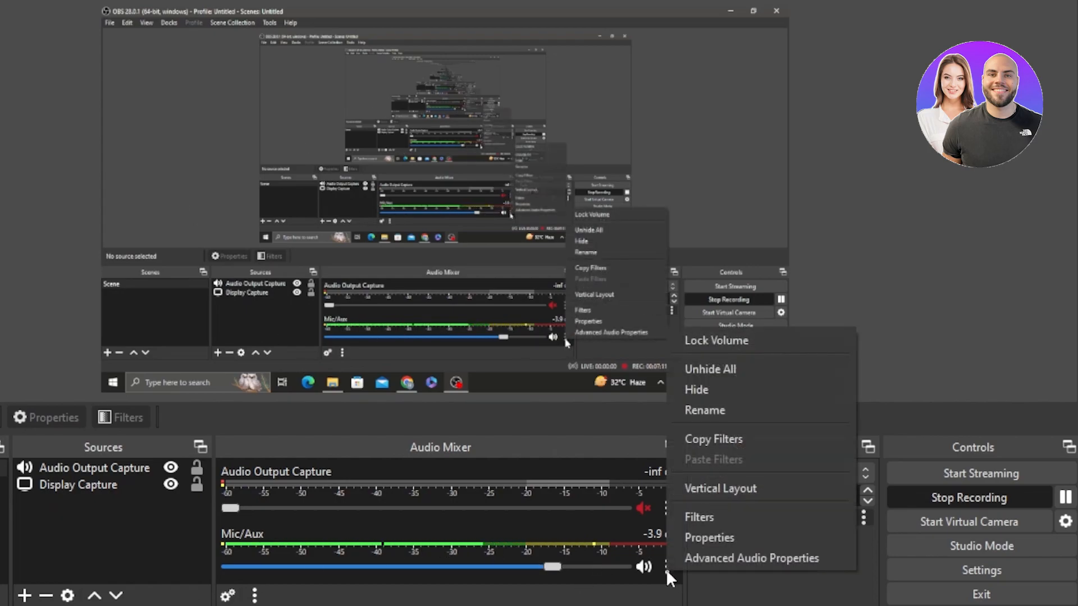
{"action": "left_click", "coordinate": [685, 516]}
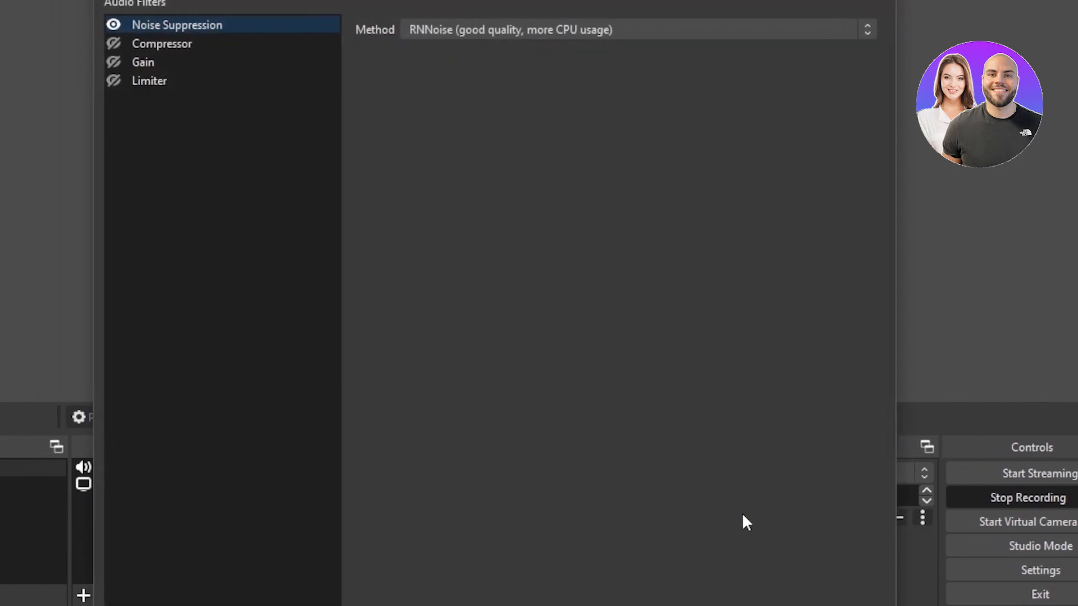
{"action": "left_click", "coordinate": [648, 29]}
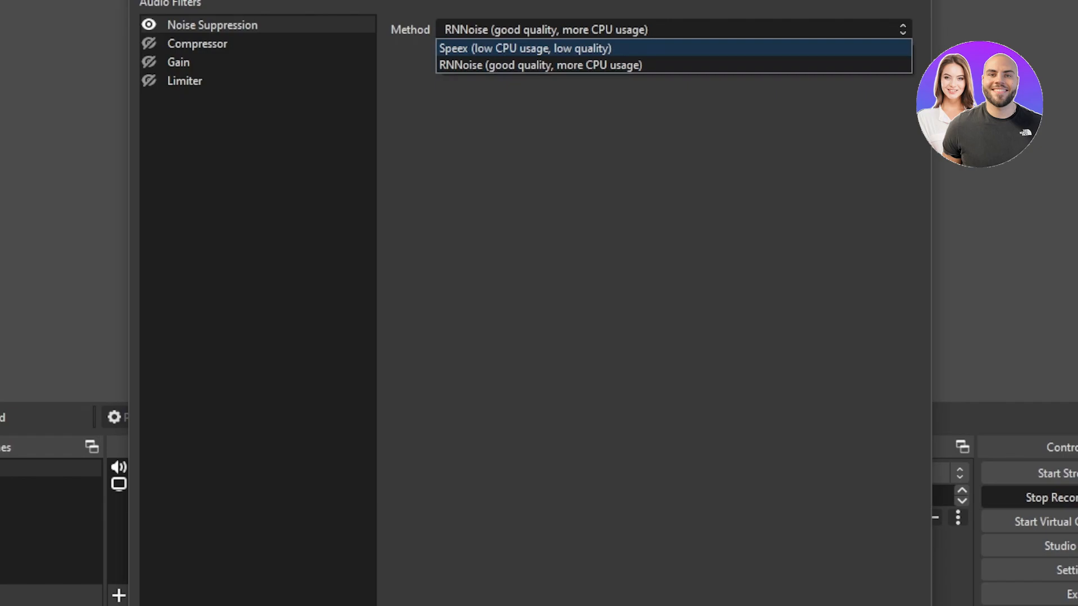
{"action": "left_click", "coordinate": [635, 1]}
{"action": "left_click_drag", "start_coordinate": [614, 1], "coordinate": [613, 24]}
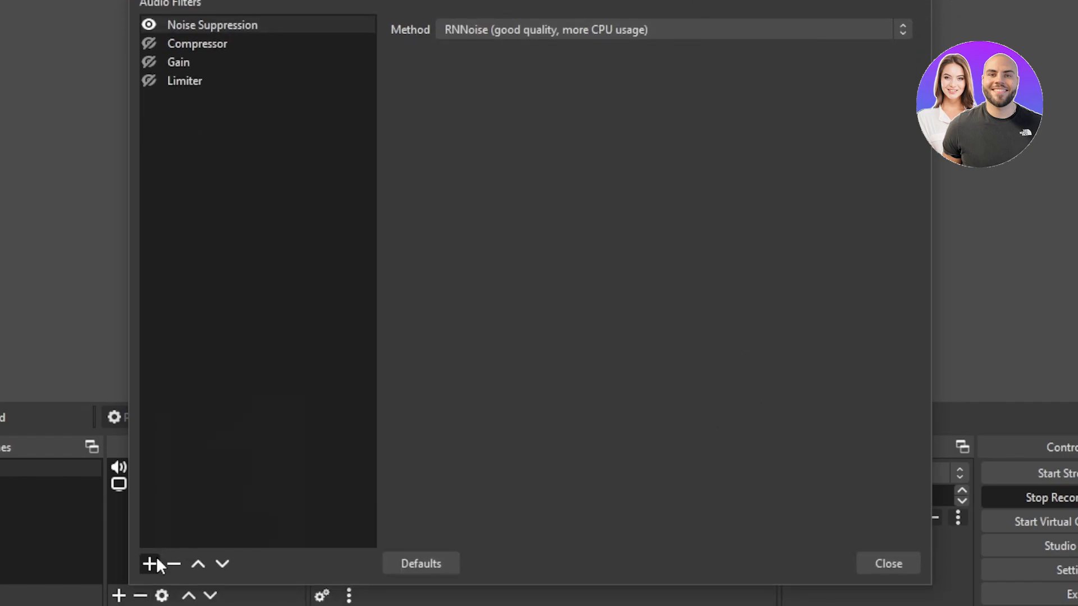
Step: Review the audio filter types that can be added to the microphone, and close the filters window
{"action": "left_click", "coordinate": [153, 563]}
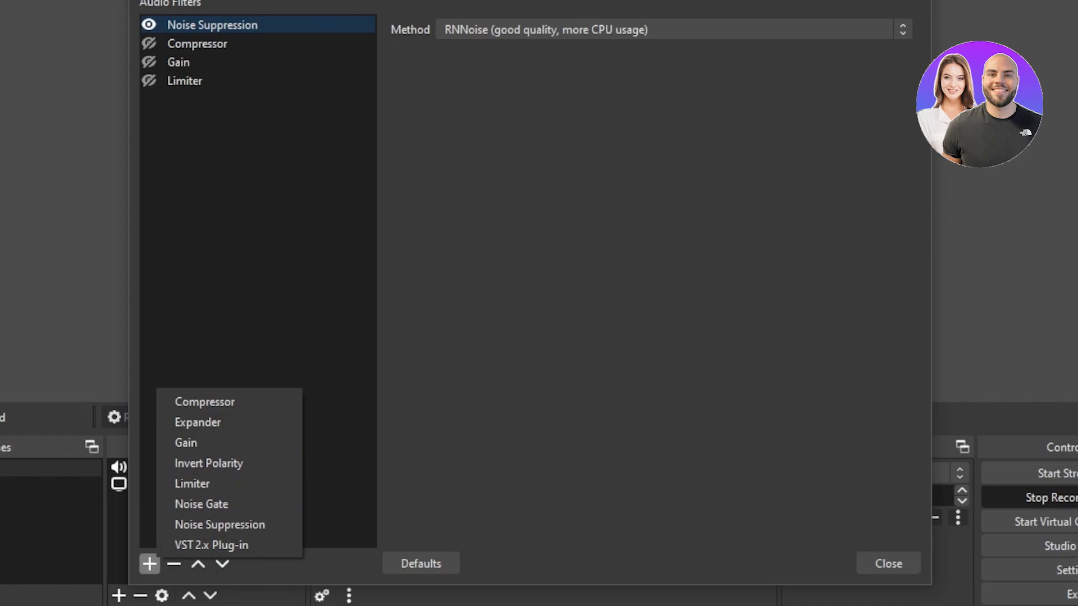
{"action": "key", "text": "Escape"}
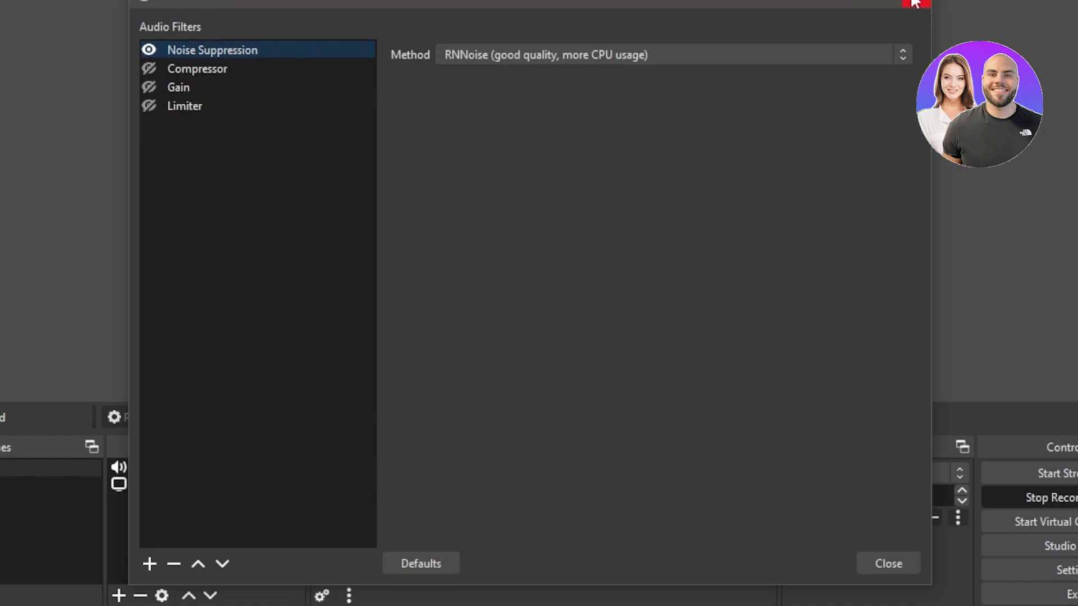
{"action": "left_click", "coordinate": [915, 4]}
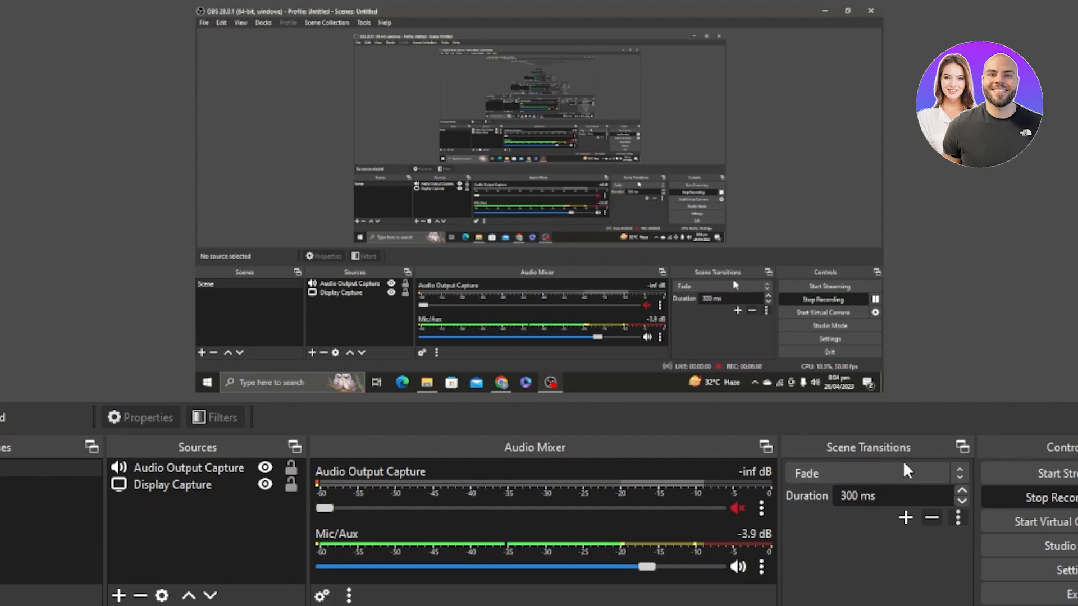
Step: Review the current and addable scene transitions and the prompt for naming a new scene, without adding anything
{"action": "left_click", "coordinate": [957, 474]}
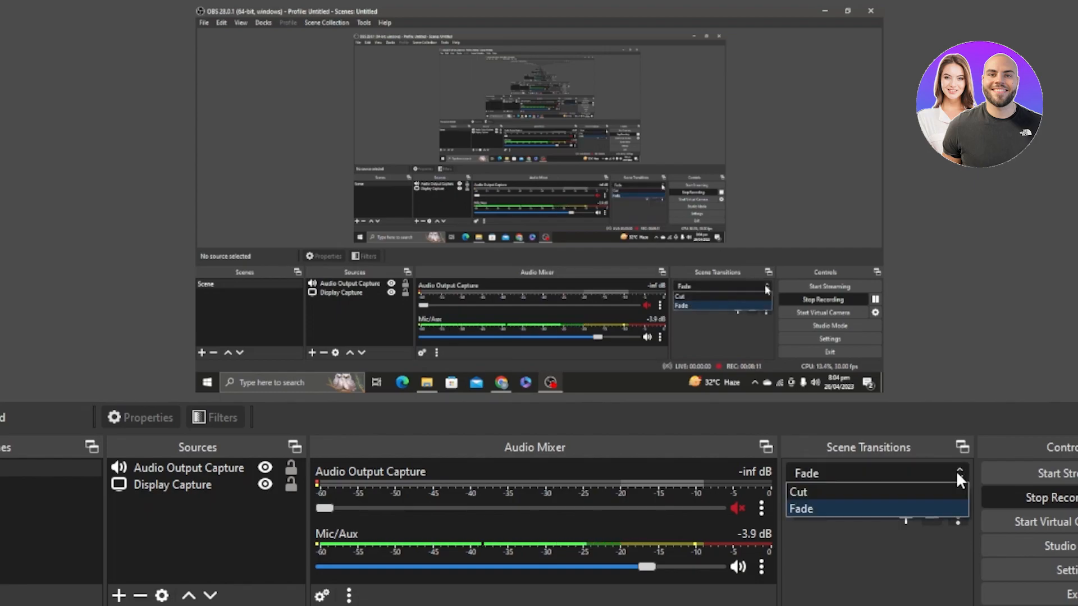
{"action": "left_click", "coordinate": [811, 509]}
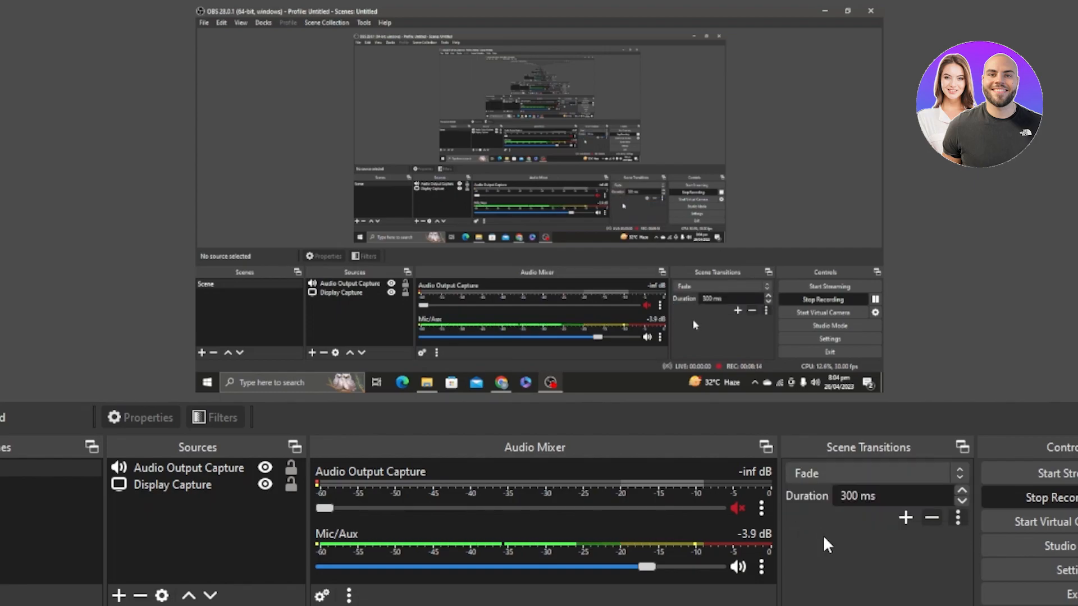
{"action": "left_click", "coordinate": [904, 518]}
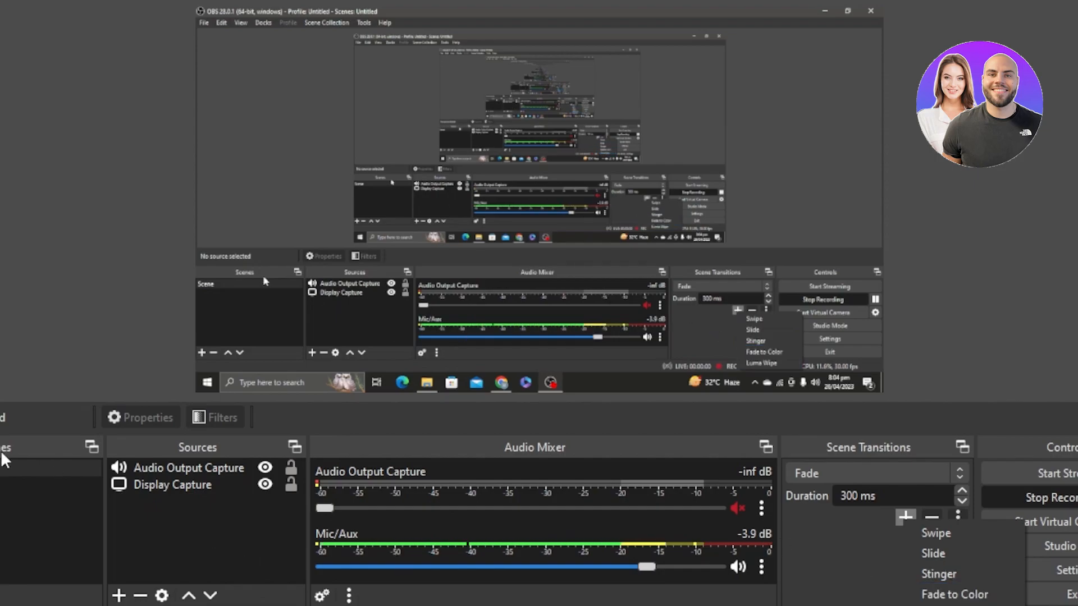
{"action": "left_click", "coordinate": [201, 353]}
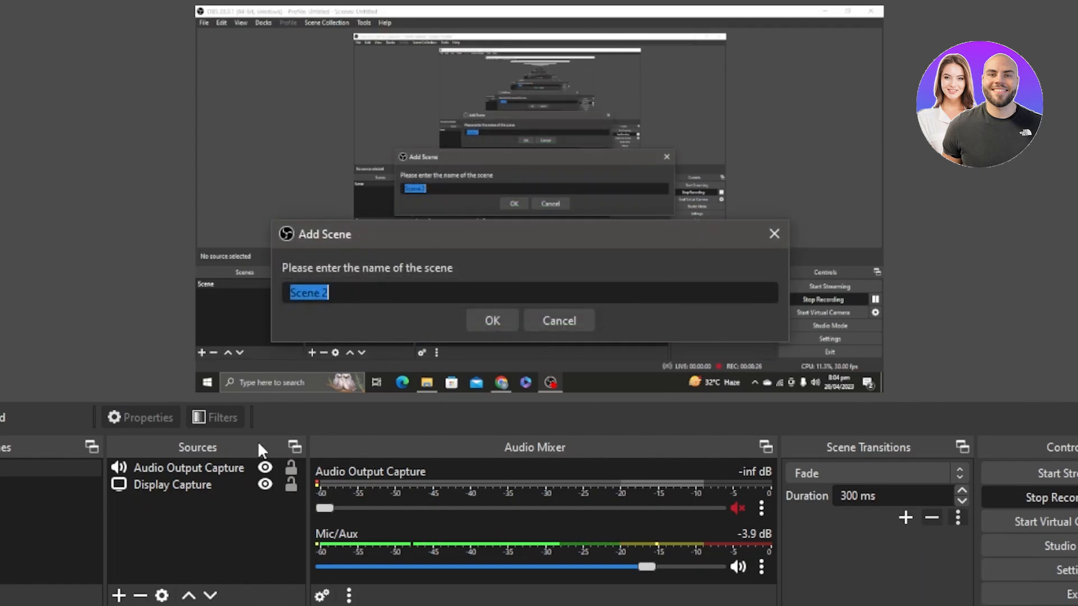
{"action": "left_click", "coordinate": [571, 321]}
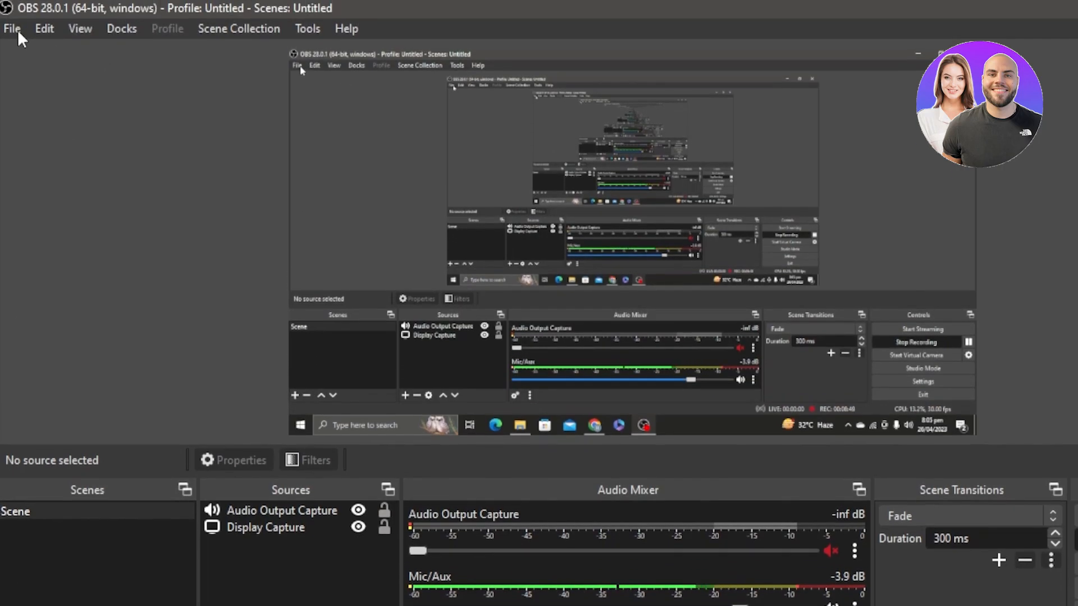
Step: Look through the File, View, Docks, Scene Collection and Tools commands of OBS without choosing any
{"action": "left_click", "coordinate": [18, 29]}
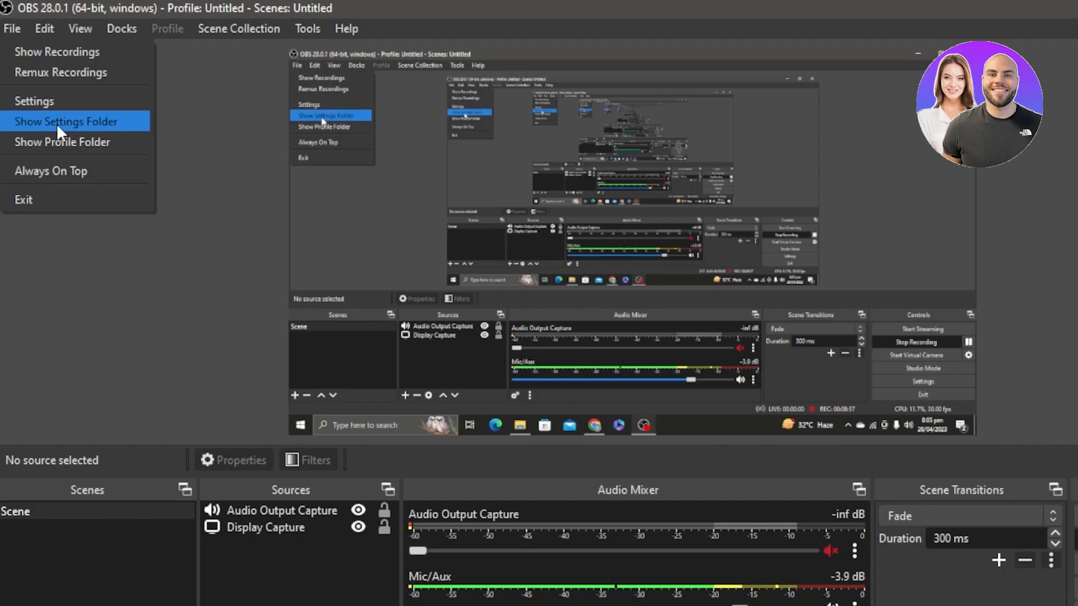
{"action": "mouse_move", "coordinate": [83, 19]}
{"action": "mouse_move", "coordinate": [41, 25]}
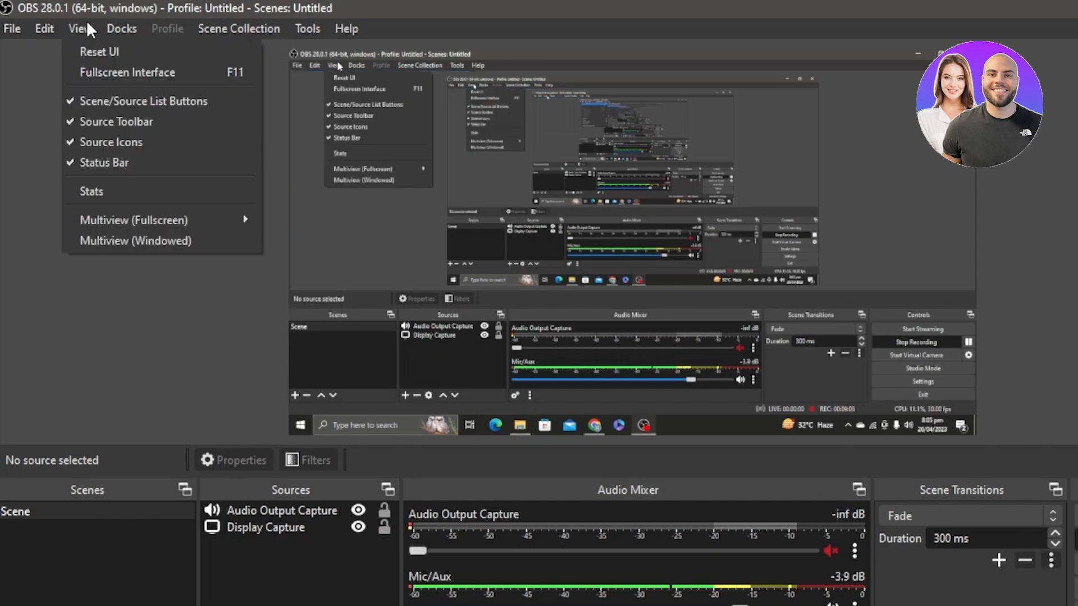
{"action": "mouse_move", "coordinate": [116, 25]}
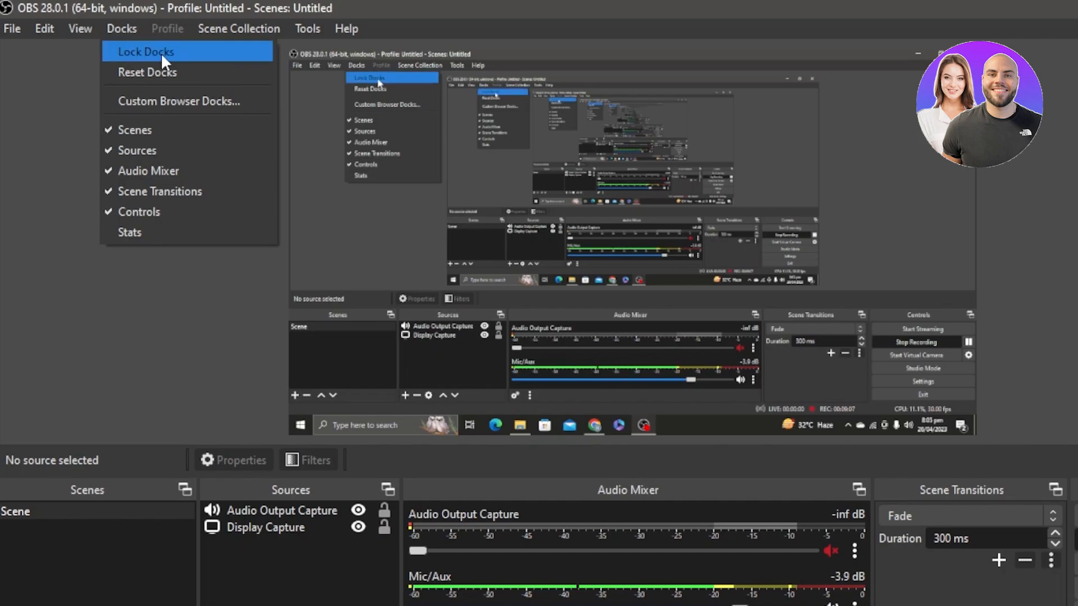
{"action": "mouse_move", "coordinate": [239, 30]}
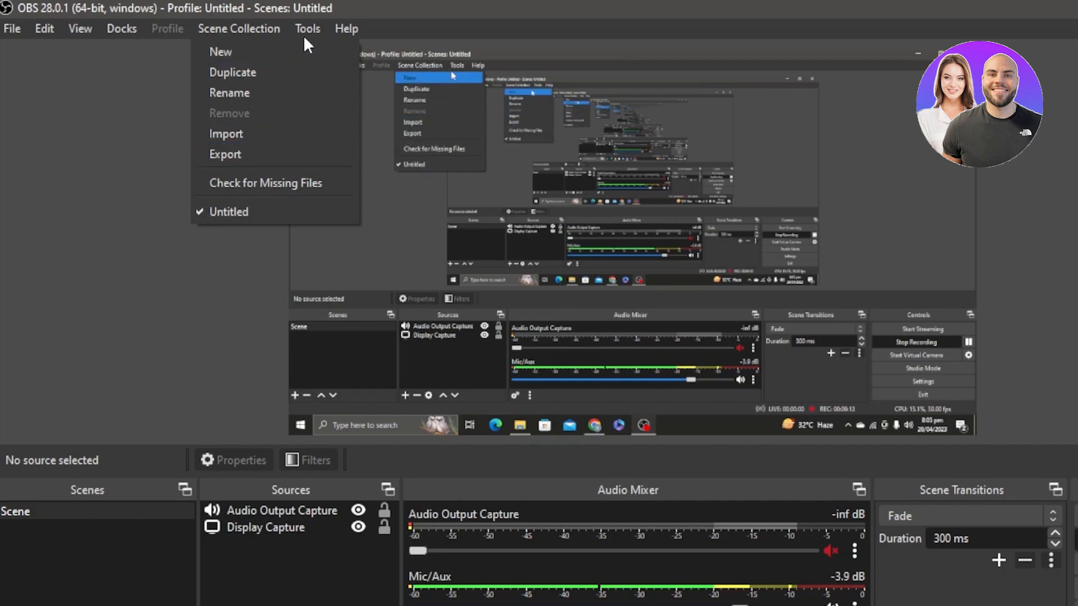
{"action": "mouse_move", "coordinate": [318, 28]}
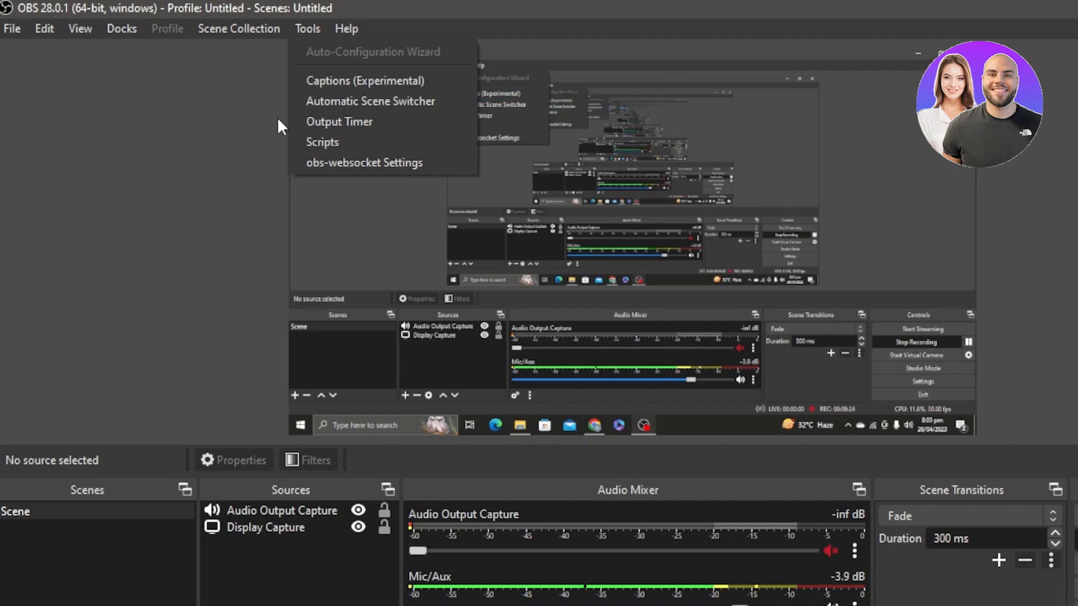
{"action": "left_click", "coordinate": [203, 172]}
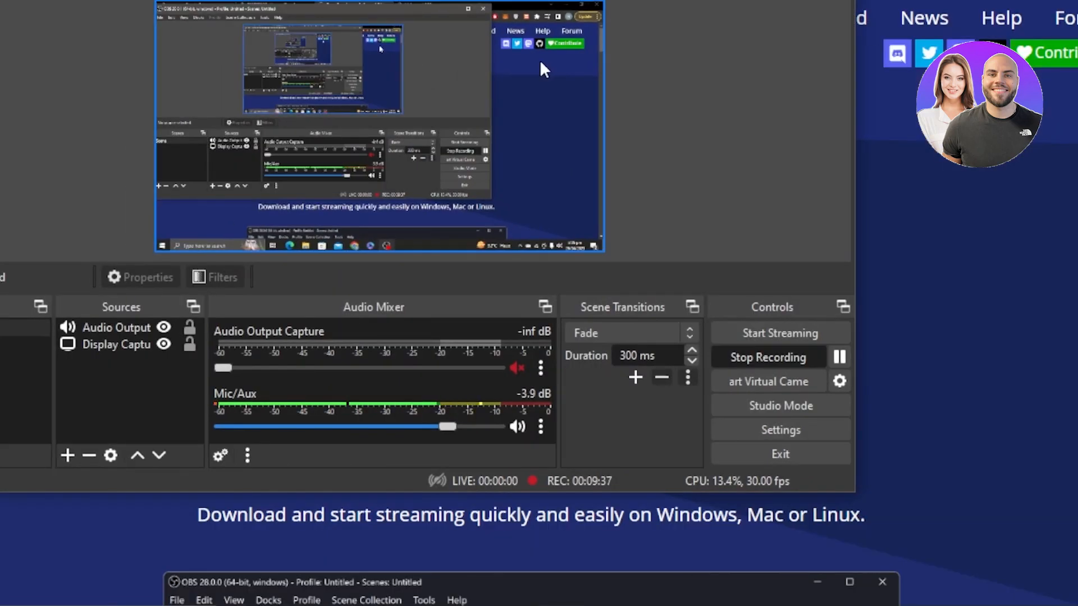
Step: Minimize OBS to look through the features on the OBS Project website, and bring the OBS window back maximized
{"action": "left_click_drag", "start_coordinate": [419, 0], "coordinate": [551, 8]}
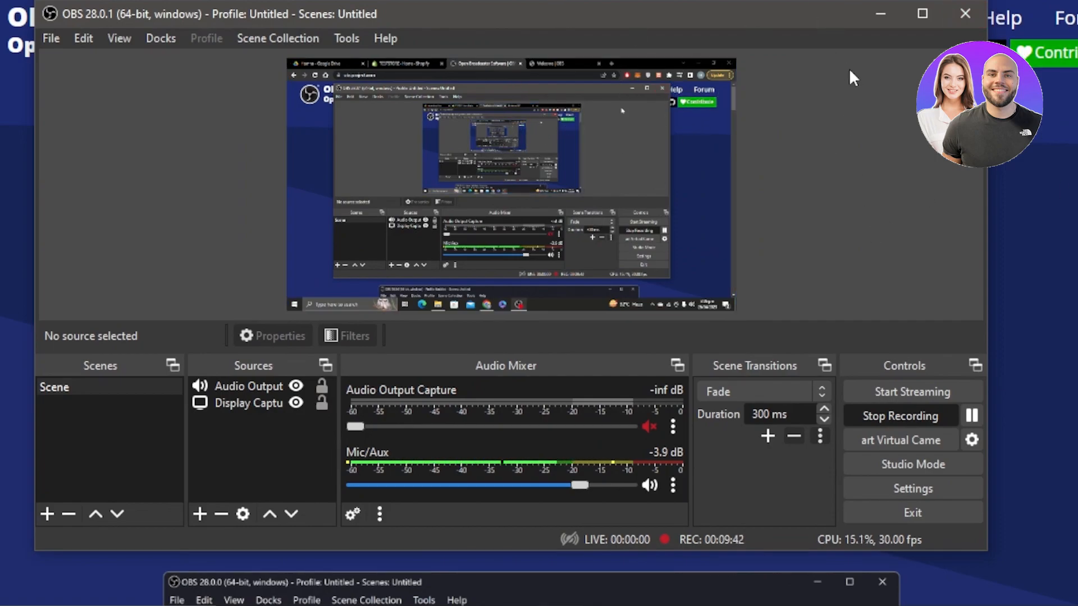
{"action": "left_click", "coordinate": [879, 13]}
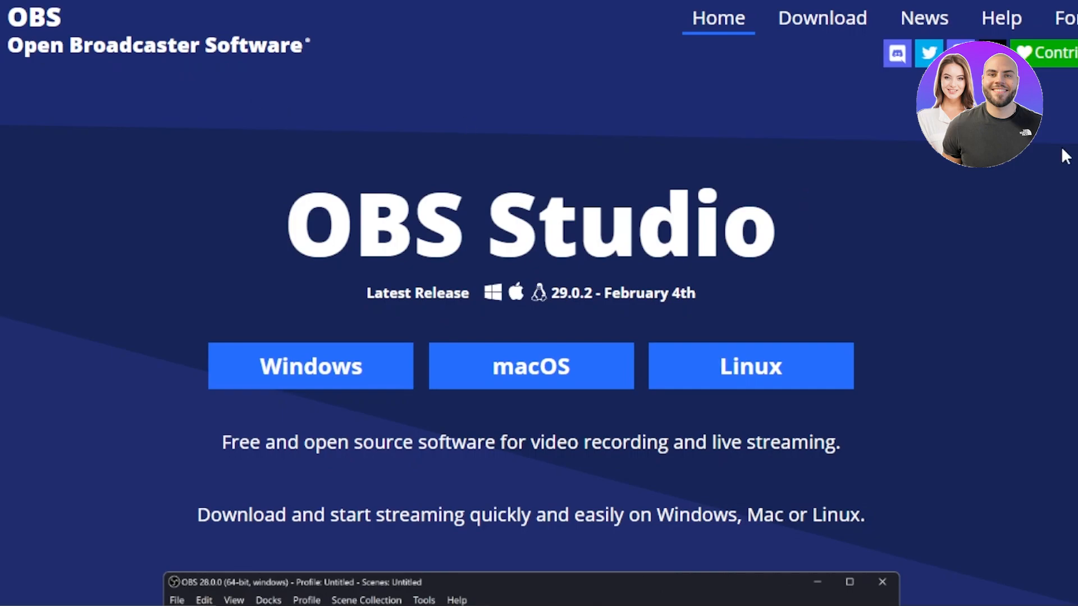
{"action": "scroll", "coordinate": [539, 303], "scroll_direction": "down", "scroll_amount": 20}
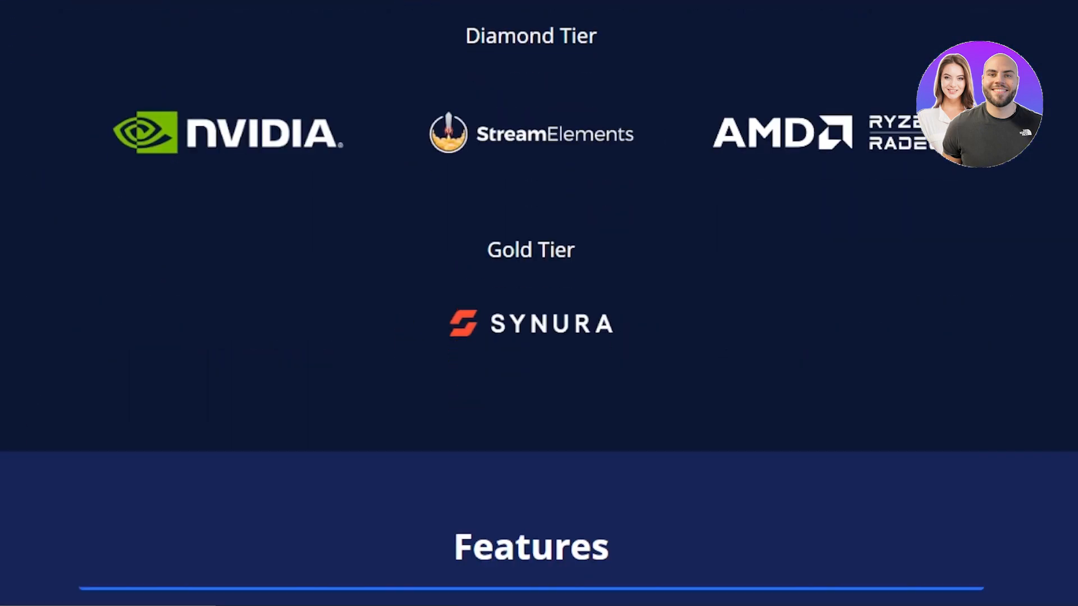
{"action": "scroll", "coordinate": [539, 303], "scroll_direction": "down", "scroll_amount": 15}
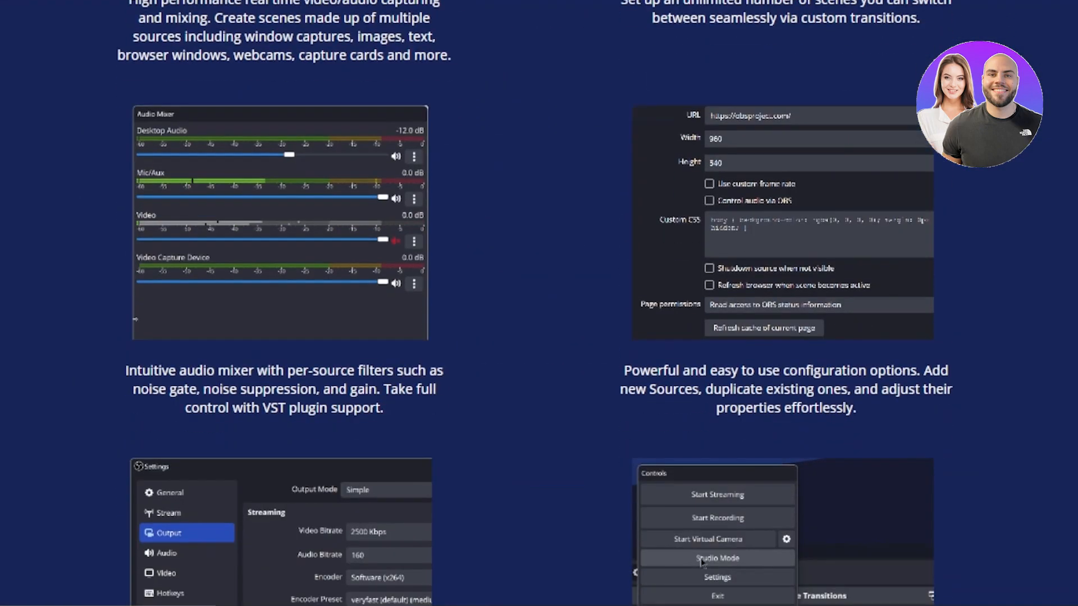
{"action": "scroll", "coordinate": [539, 303], "scroll_direction": "down", "scroll_amount": 10}
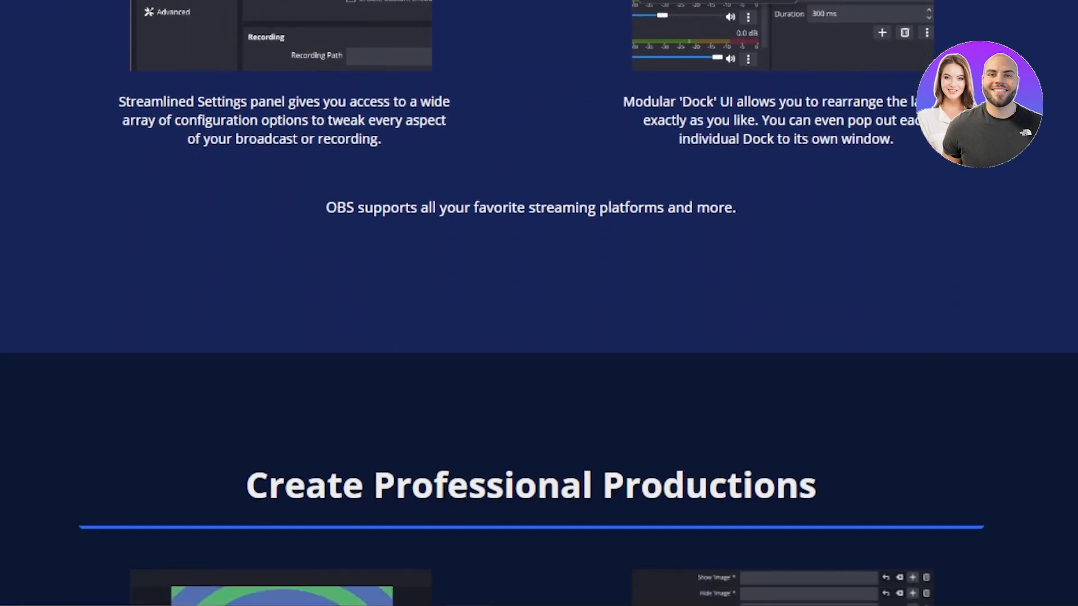
{"action": "scroll", "coordinate": [539, 303], "scroll_direction": "down", "scroll_amount": 10}
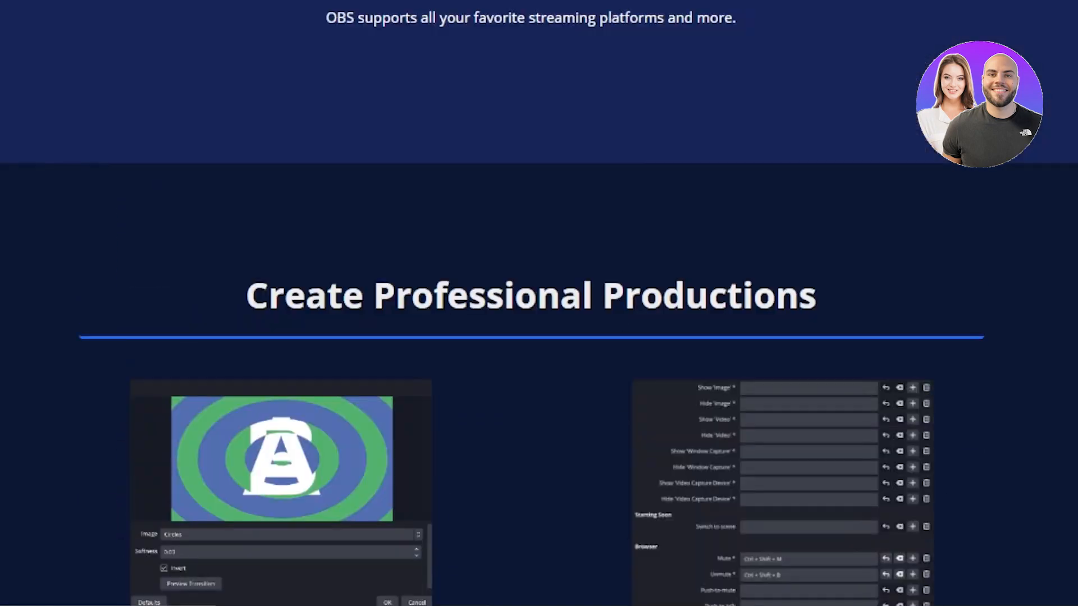
{"action": "scroll", "coordinate": [539, 303], "scroll_direction": "up", "scroll_amount": 20}
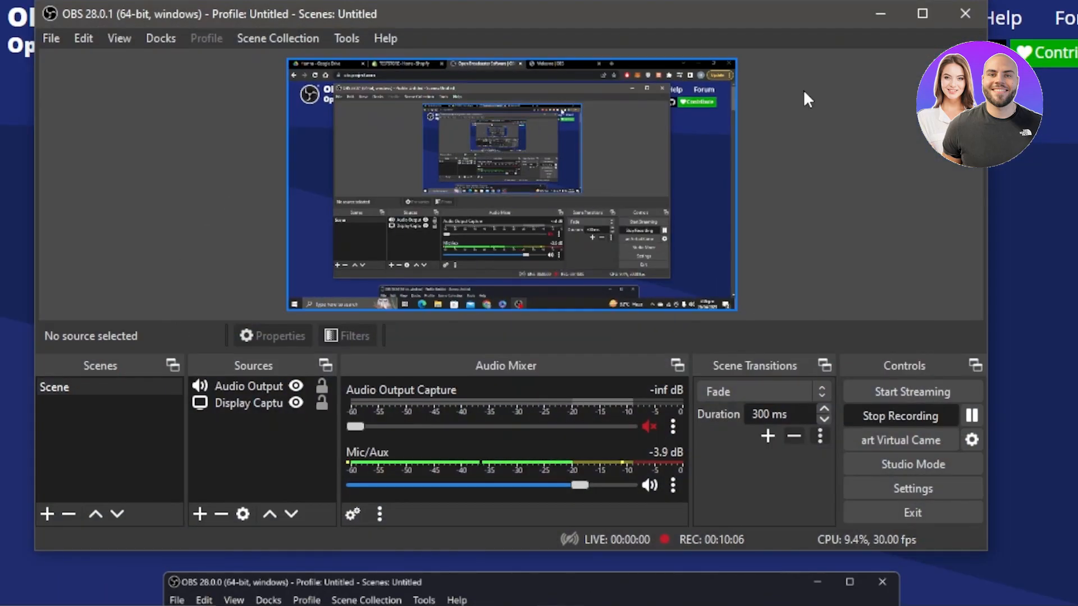
{"action": "left_click", "coordinate": [918, 19]}
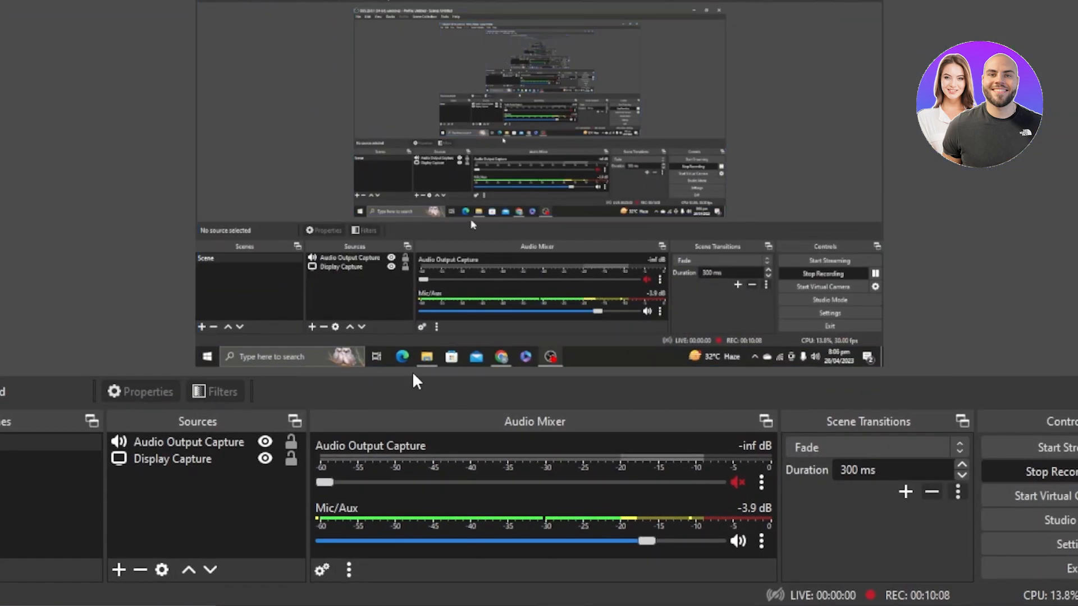